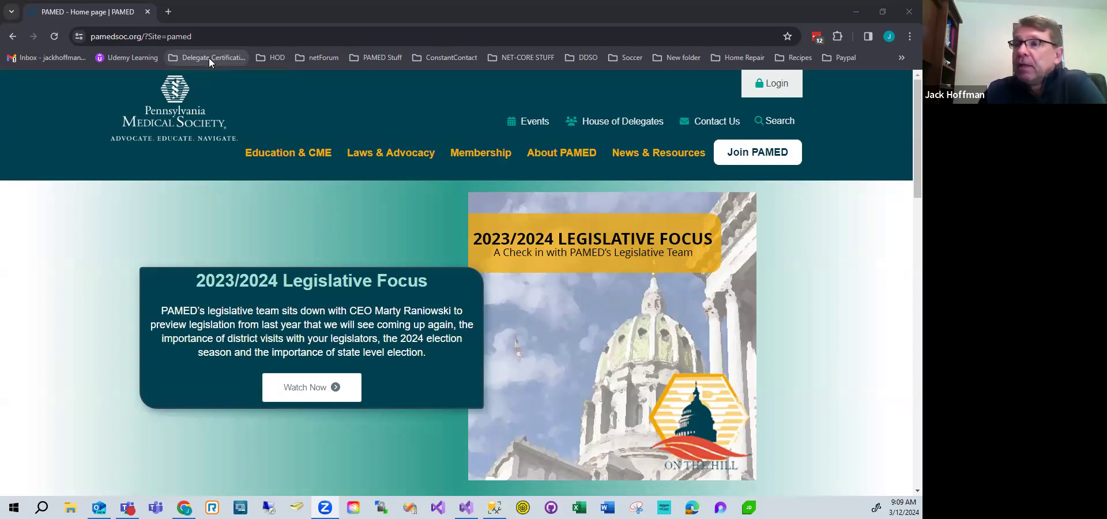
Open the delegate certification portal from the bookmarked folder.
{"action": "left_click", "coordinate": [205, 58]}
{"action": "left_click", "coordinate": [212, 78]}
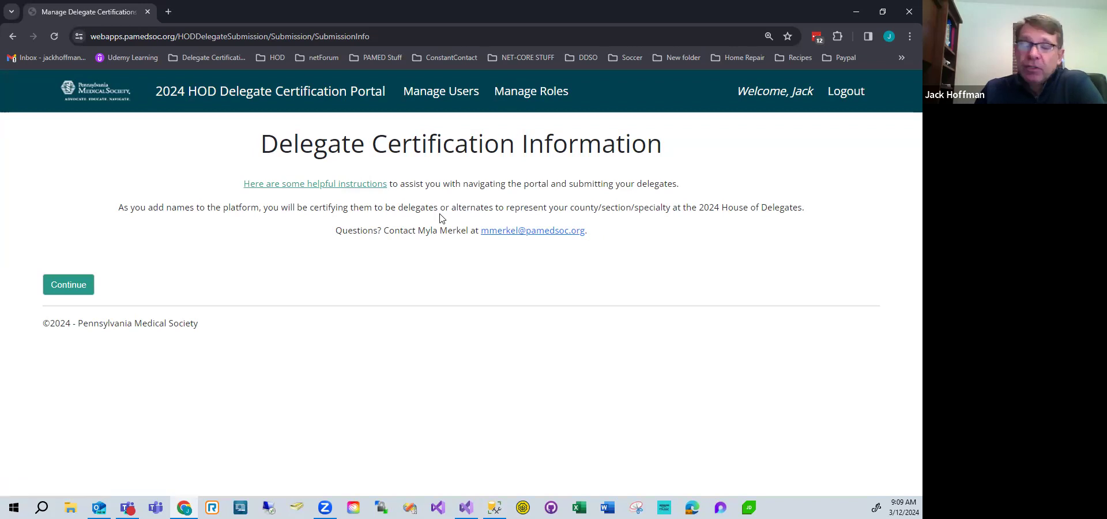
Open the helpful instructions PDF in a new tab and switch to it.
{"action": "right_click", "coordinate": [329, 190]}
{"action": "left_click", "coordinate": [380, 200]}
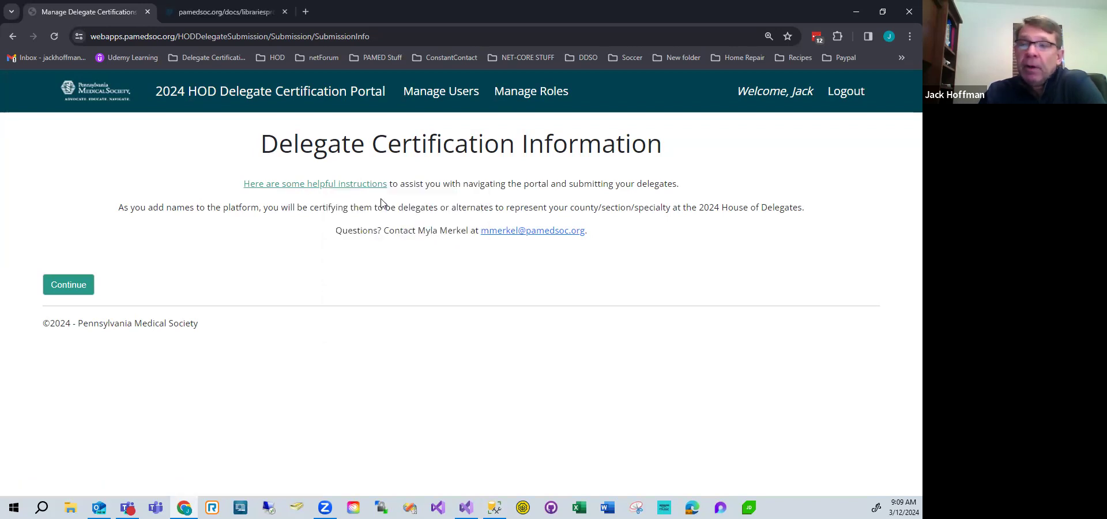
{"action": "left_click", "coordinate": [223, 12]}
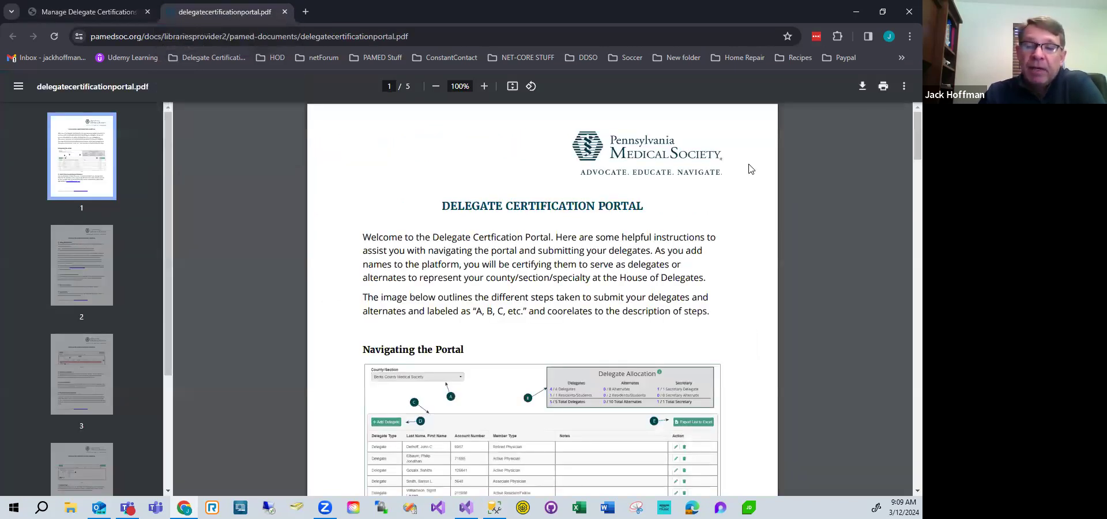
Read through the delegate certification portal instructions PDF.
{"action": "scroll", "coordinate": [751, 169], "scroll_direction": "down", "scroll_amount": 1}
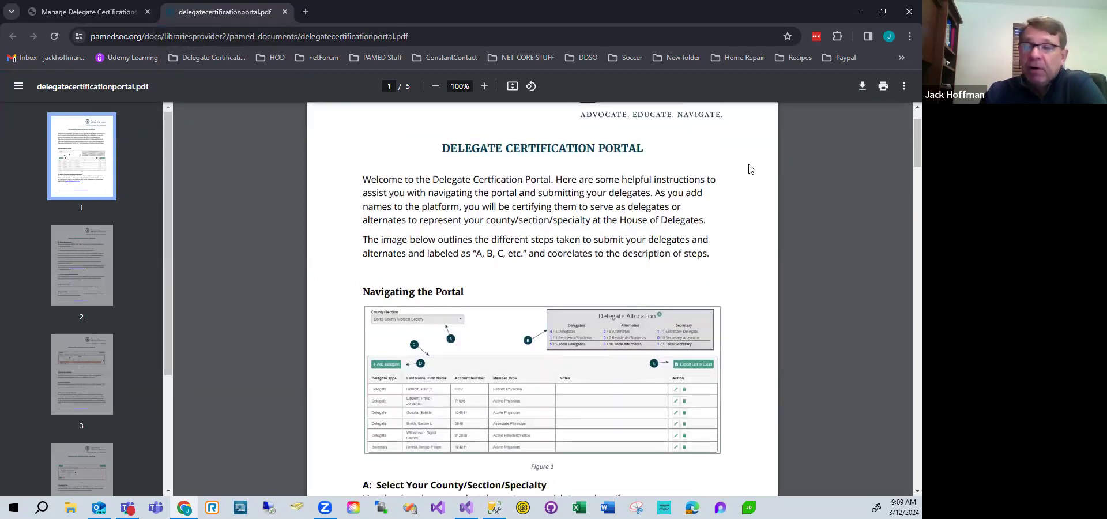
{"action": "scroll", "coordinate": [750, 168], "scroll_direction": "down", "scroll_amount": 3}
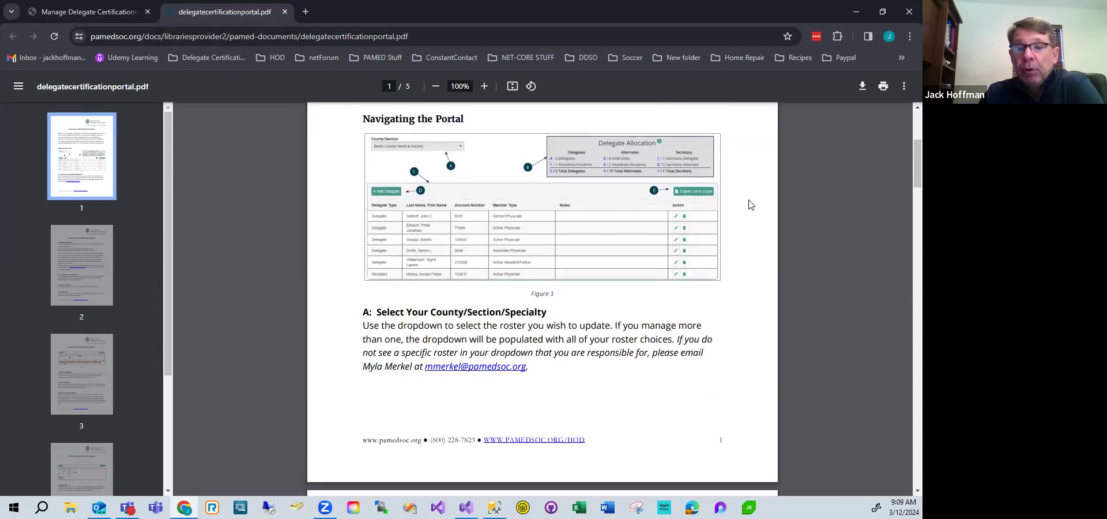
{"action": "scroll", "coordinate": [753, 205], "scroll_direction": "down", "scroll_amount": 3}
{"action": "scroll", "coordinate": [753, 205], "scroll_direction": "down", "scroll_amount": 10}
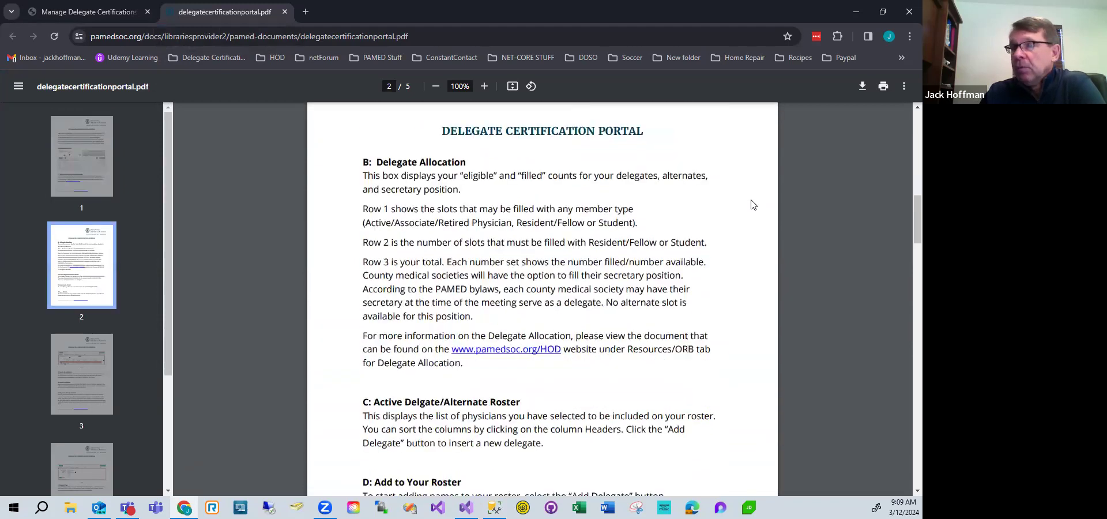
{"action": "scroll", "coordinate": [752, 205], "scroll_direction": "down", "scroll_amount": 8}
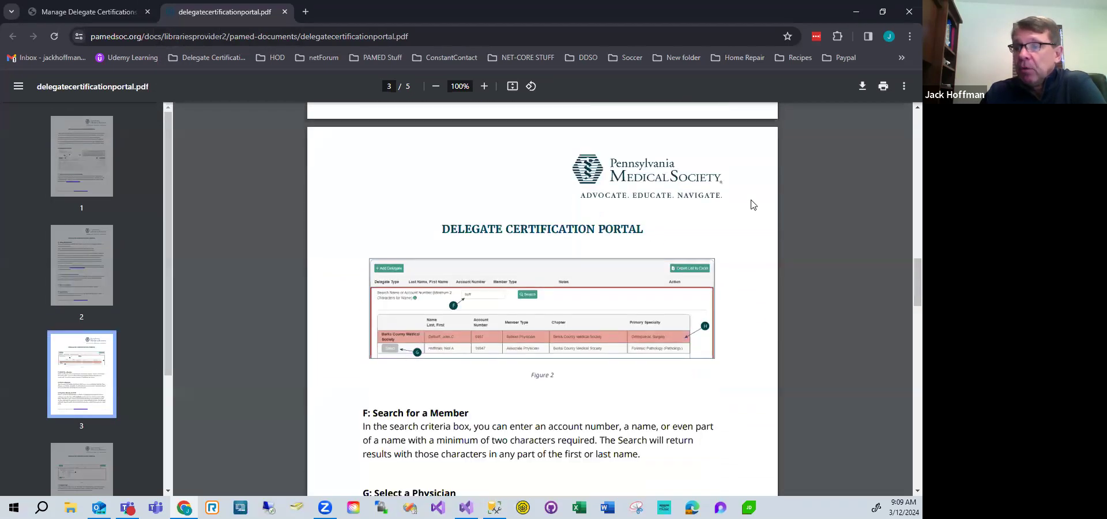
{"action": "scroll", "coordinate": [753, 204], "scroll_direction": "down", "scroll_amount": 8}
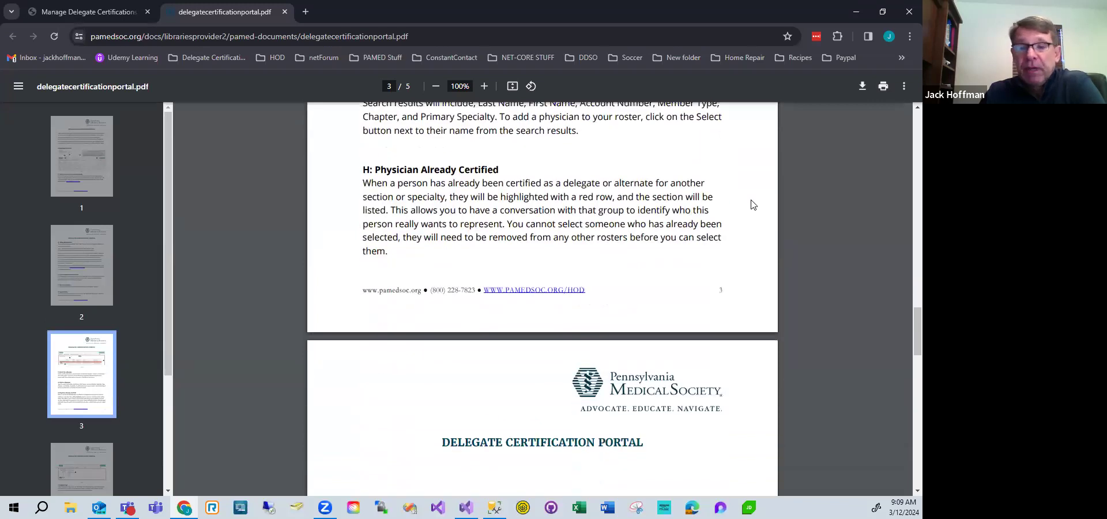
{"action": "scroll", "coordinate": [754, 204], "scroll_direction": "down", "scroll_amount": 1}
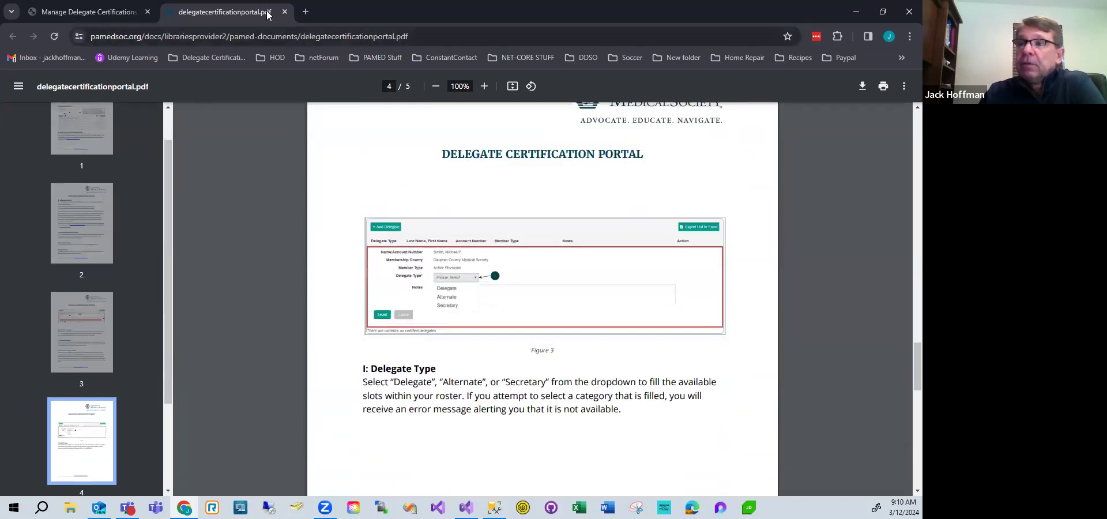
Close the instructions tab and continue past the Delegate Certification Information page.
{"action": "left_click", "coordinate": [285, 12]}
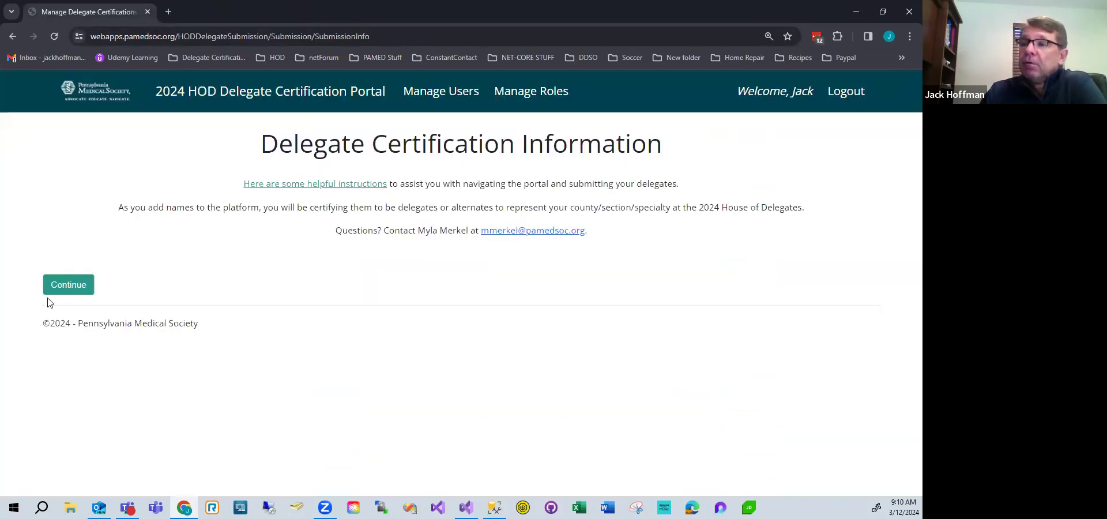
{"action": "left_click", "coordinate": [69, 286]}
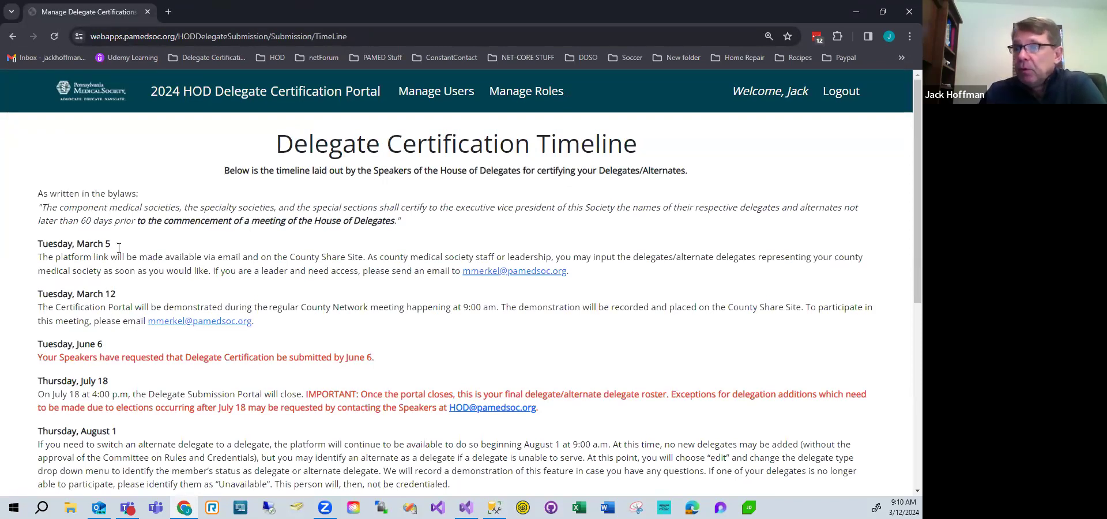
Review the Delegate Certification Timeline with its acknowledgement checked and continue.
{"action": "scroll", "coordinate": [112, 189], "scroll_direction": "down", "scroll_amount": 2}
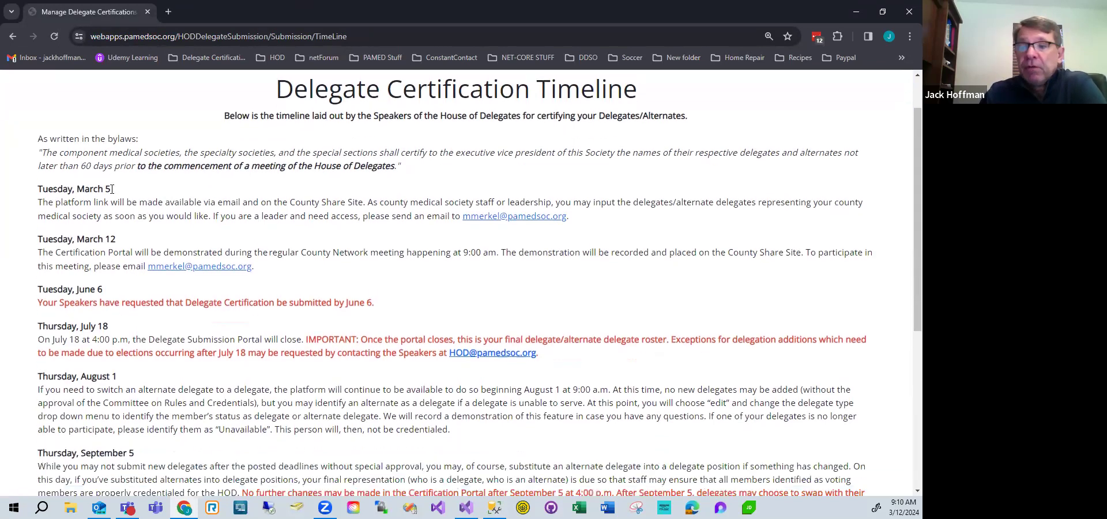
{"action": "scroll", "coordinate": [103, 159], "scroll_direction": "down", "scroll_amount": 4}
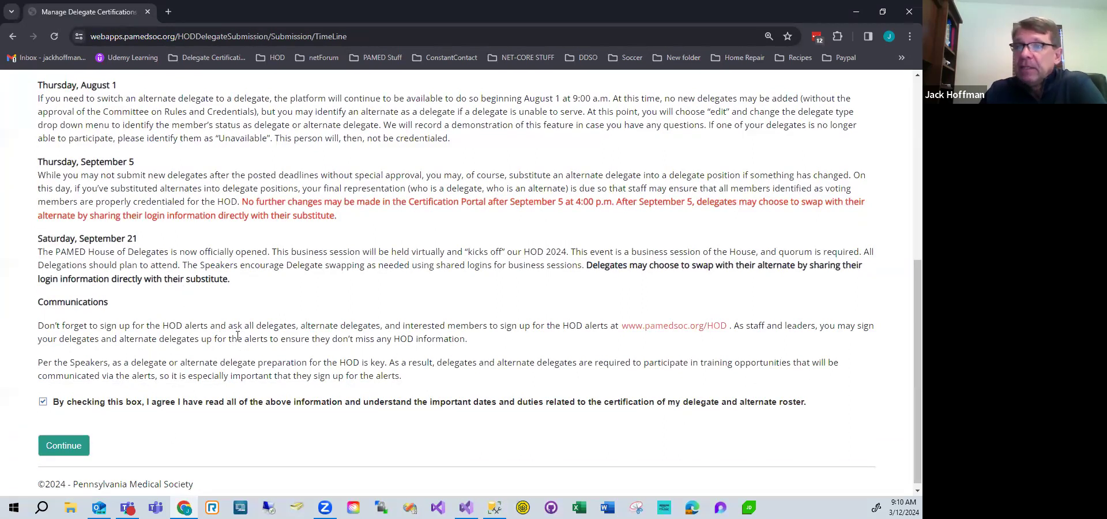
{"action": "left_click", "coordinate": [64, 446]}
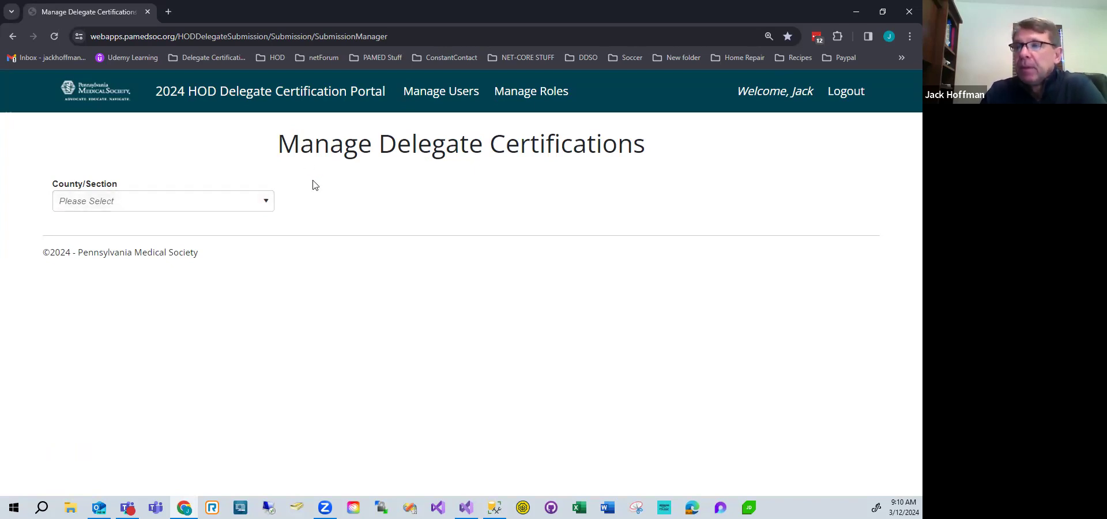
Choose Dauphin County Medical Society as the County/Section.
{"action": "left_click", "coordinate": [242, 201]}
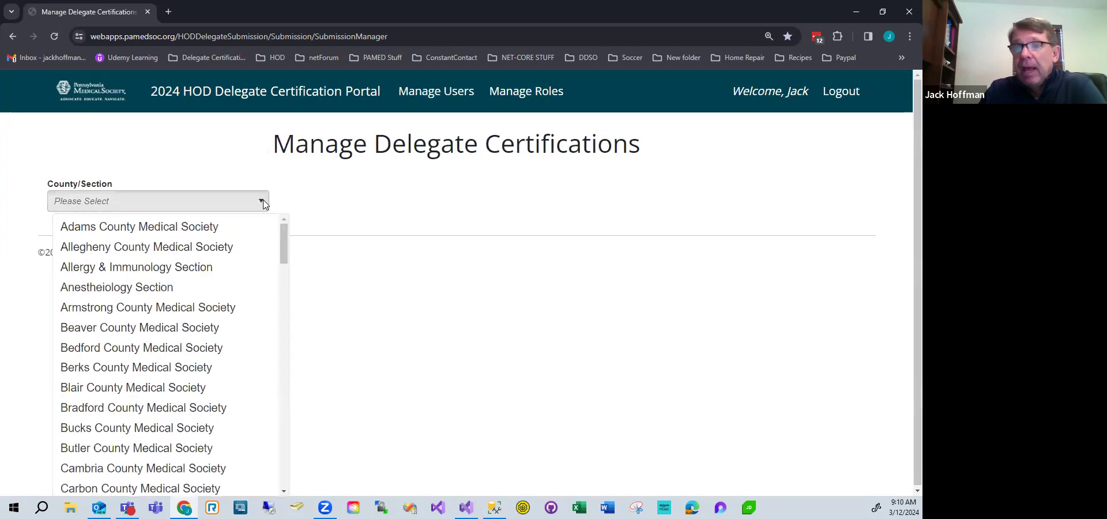
{"action": "scroll", "coordinate": [124, 323], "scroll_direction": "down", "scroll_amount": 2}
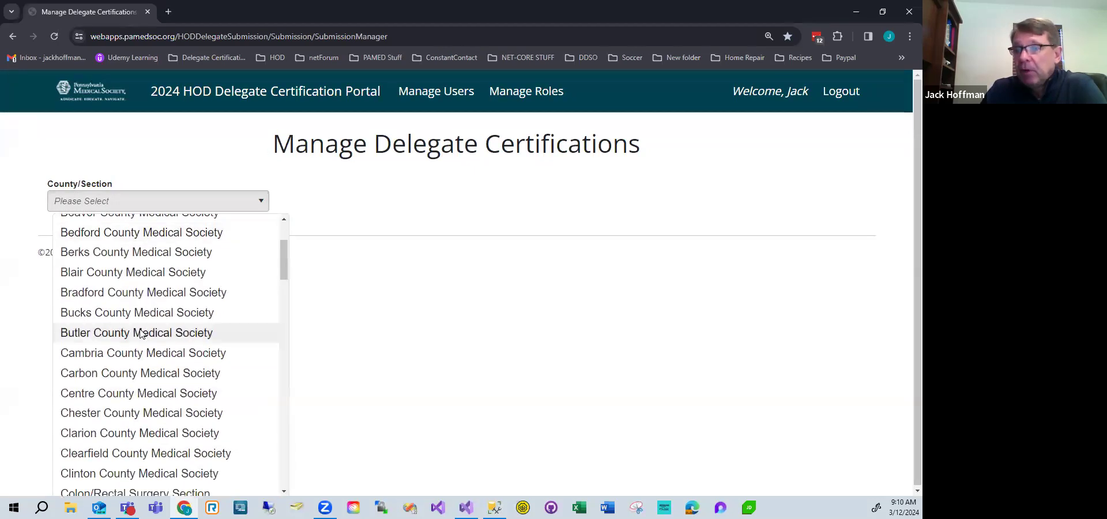
{"action": "scroll", "coordinate": [140, 333], "scroll_direction": "down", "scroll_amount": 2}
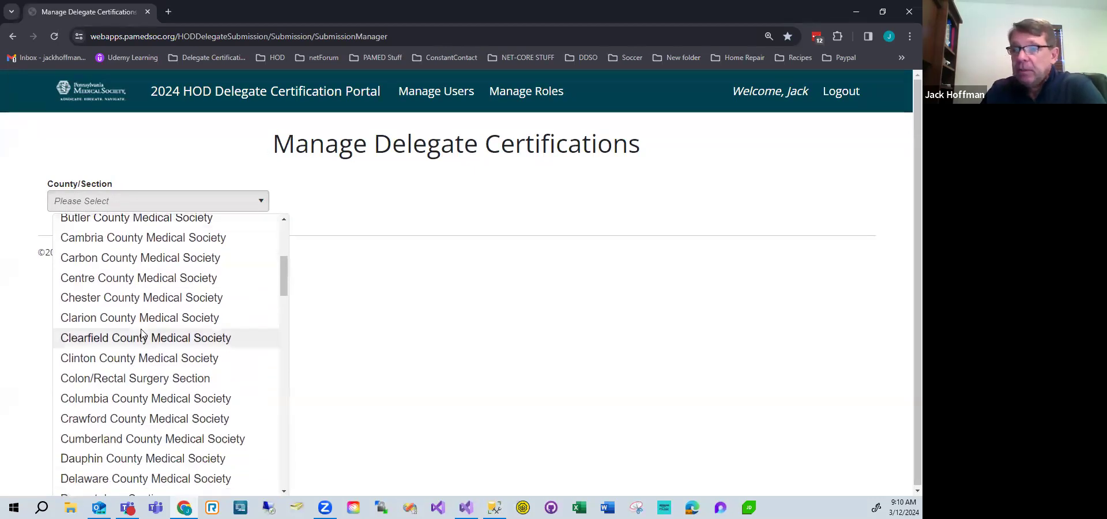
{"action": "scroll", "coordinate": [124, 363], "scroll_direction": "down", "scroll_amount": 1}
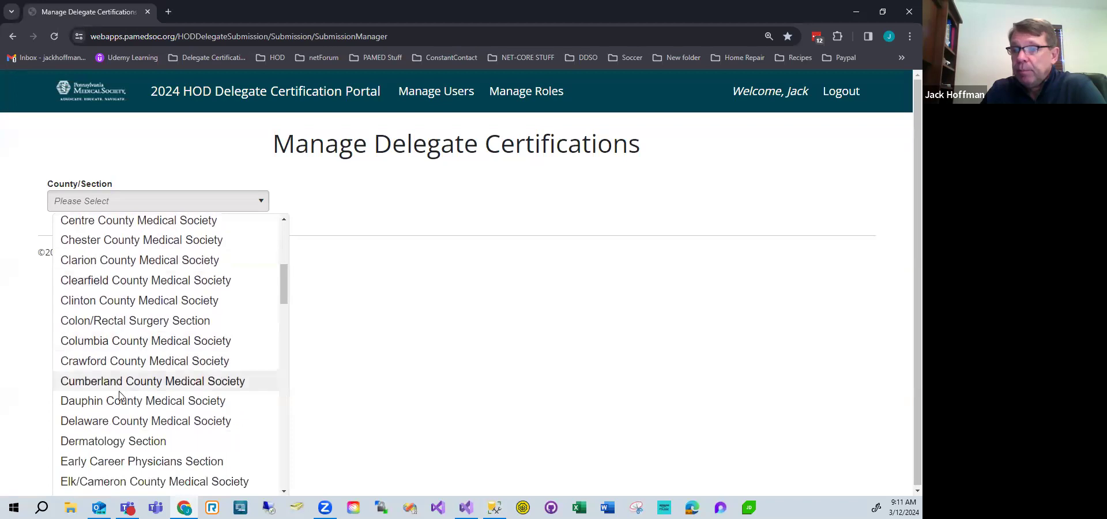
{"action": "left_click", "coordinate": [85, 402]}
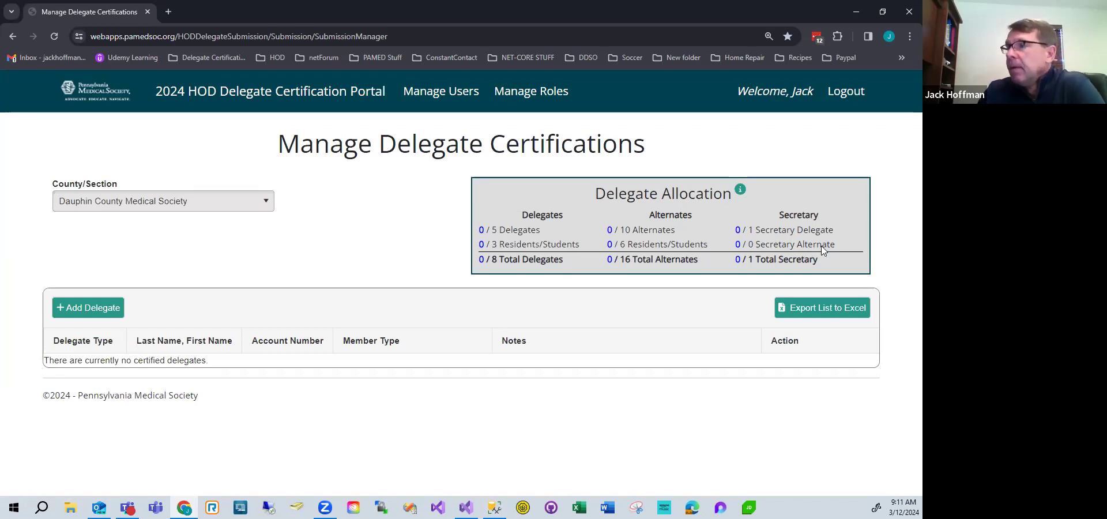
Open the Delegate Allocation information note and close it.
{"action": "left_click", "coordinate": [741, 190]}
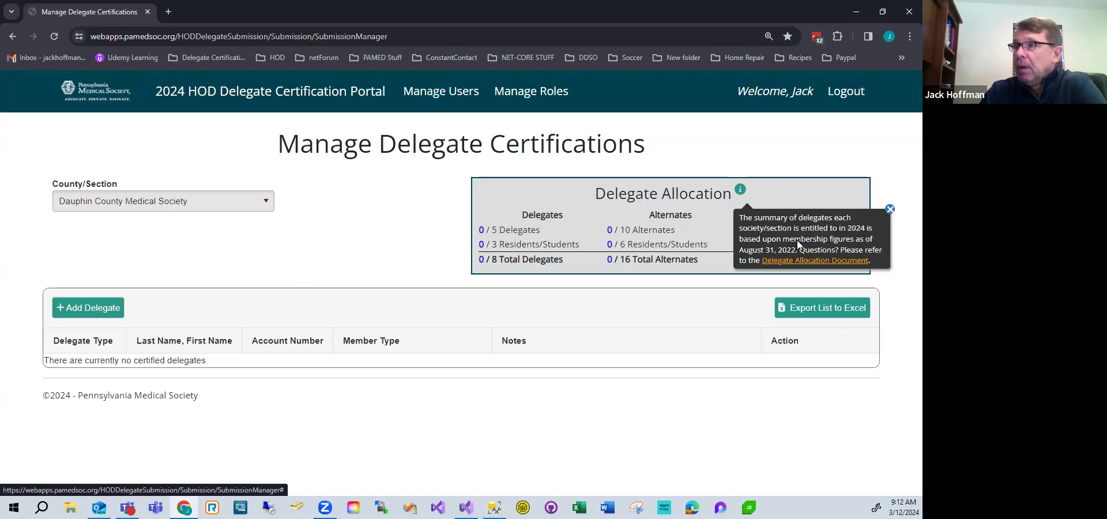
{"action": "left_click", "coordinate": [890, 210]}
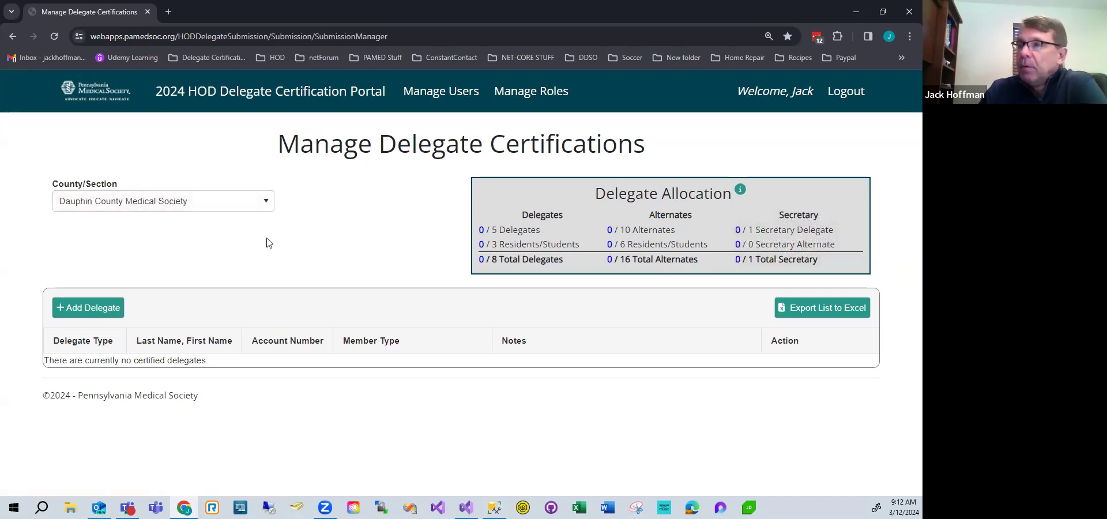
Start adding a delegate and search members by name for "th".
{"action": "left_click", "coordinate": [82, 309]}
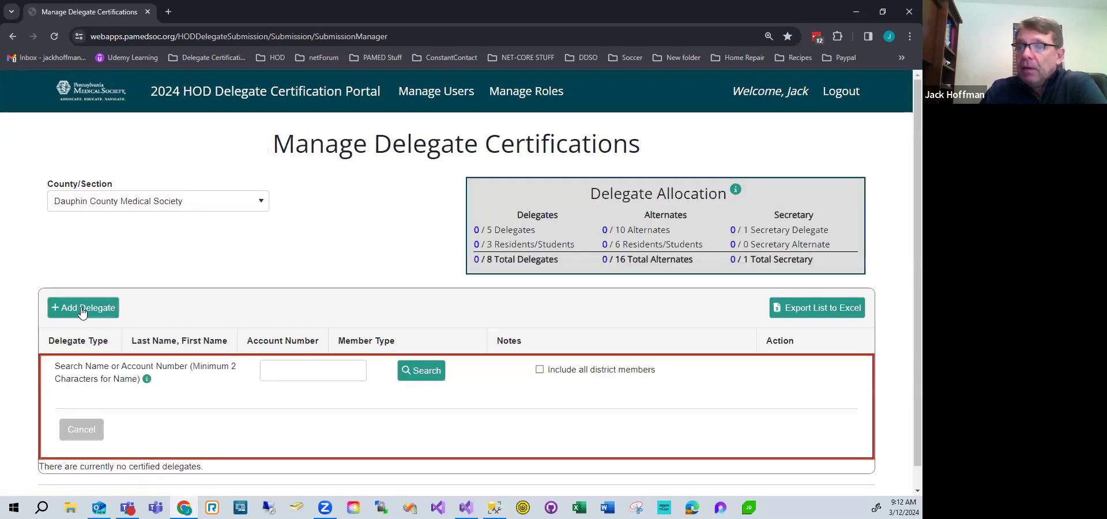
{"action": "left_click", "coordinate": [283, 370]}
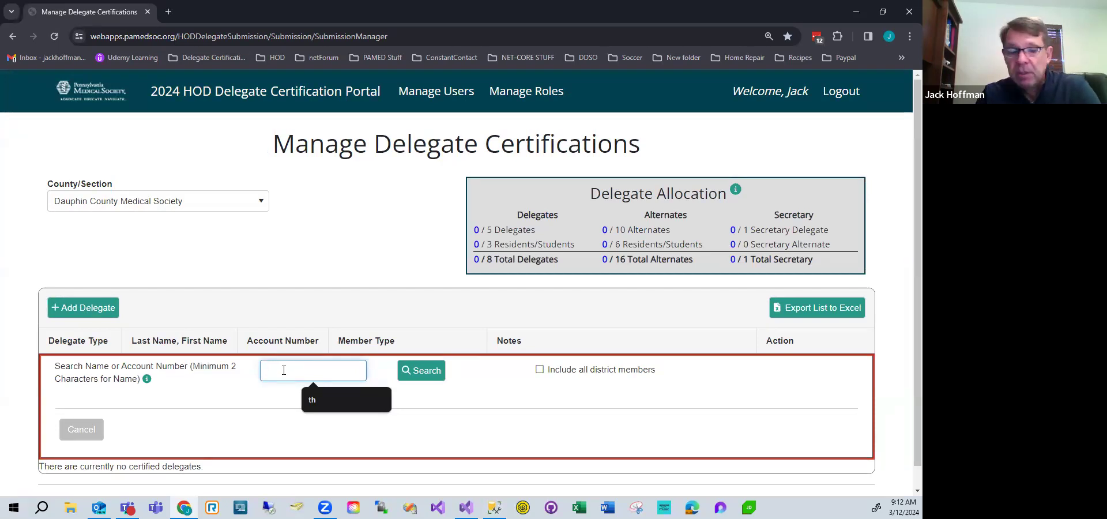
{"action": "type", "text": "h"}
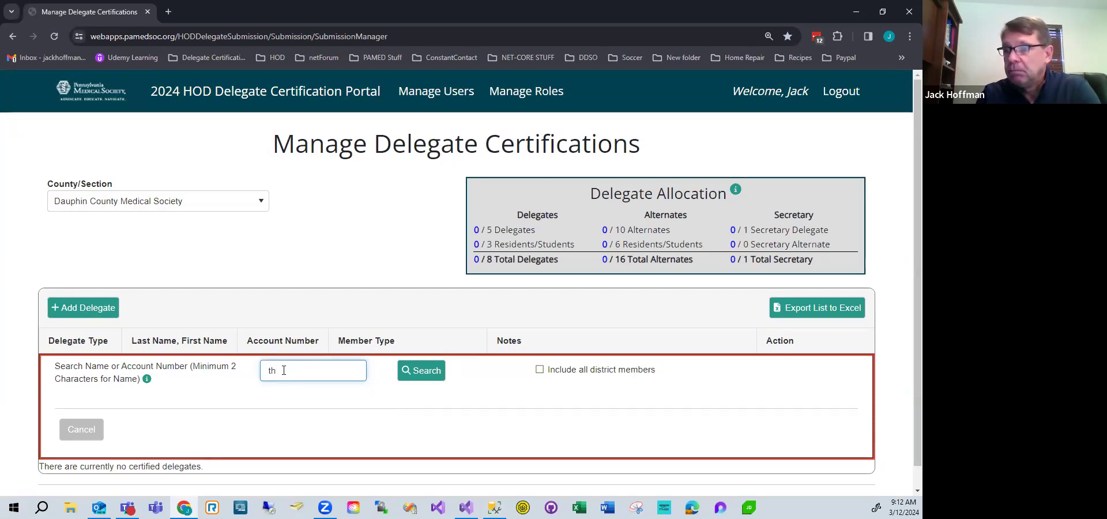
{"action": "left_click", "coordinate": [424, 373]}
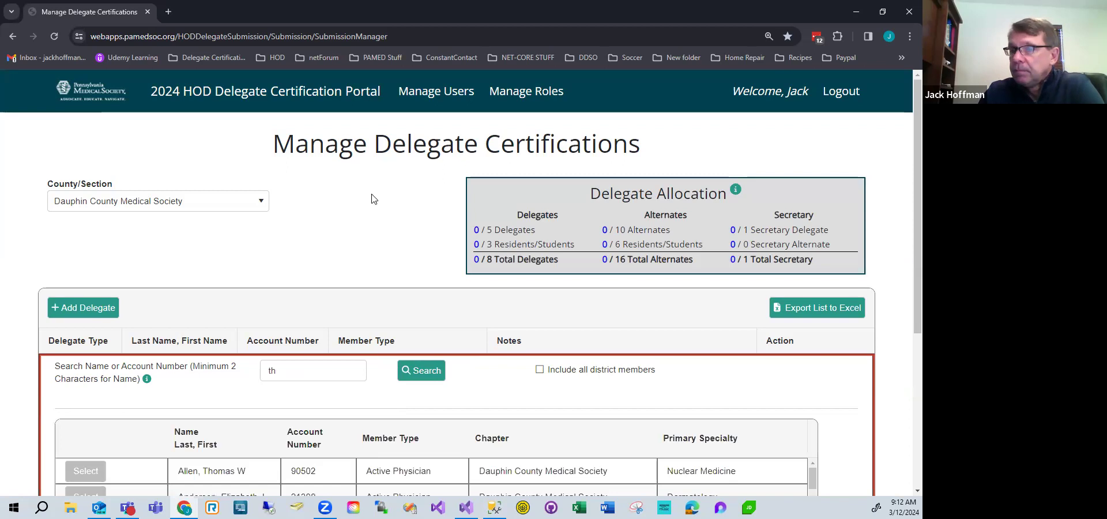
Select the first physician in the member search results.
{"action": "scroll", "coordinate": [905, 261], "scroll_direction": "down", "scroll_amount": 3}
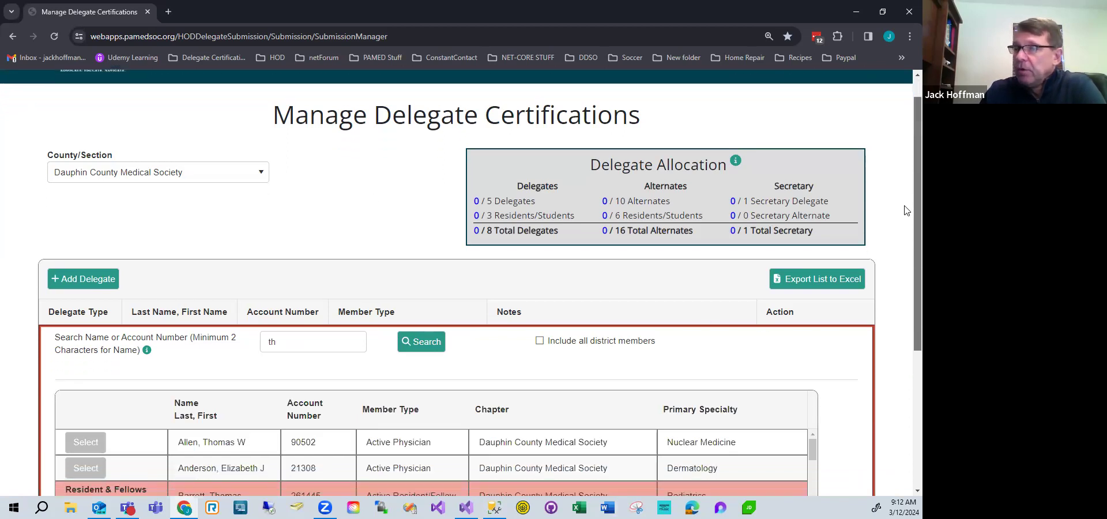
{"action": "scroll", "coordinate": [905, 261], "scroll_direction": "down", "scroll_amount": 2}
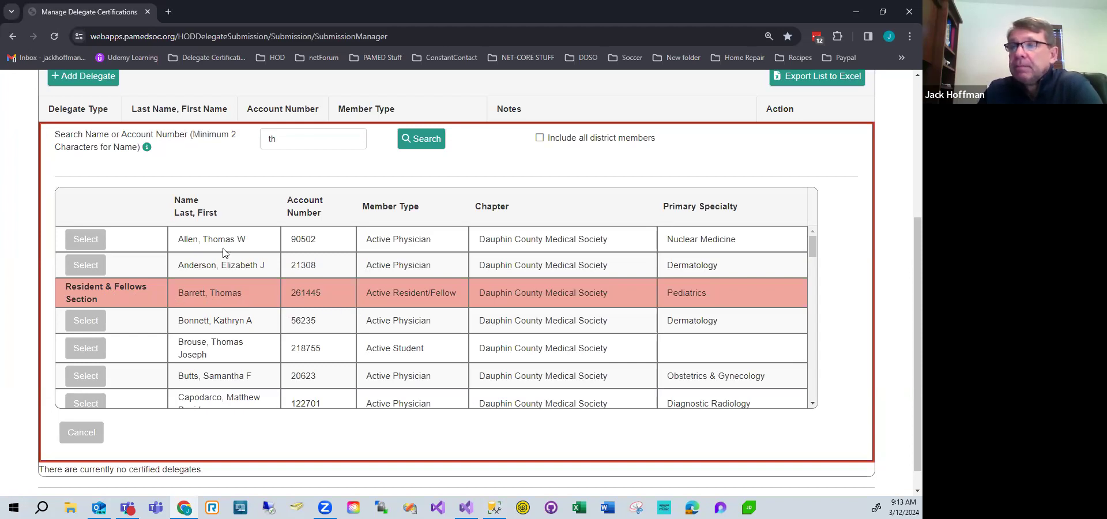
{"action": "left_click", "coordinate": [89, 242]}
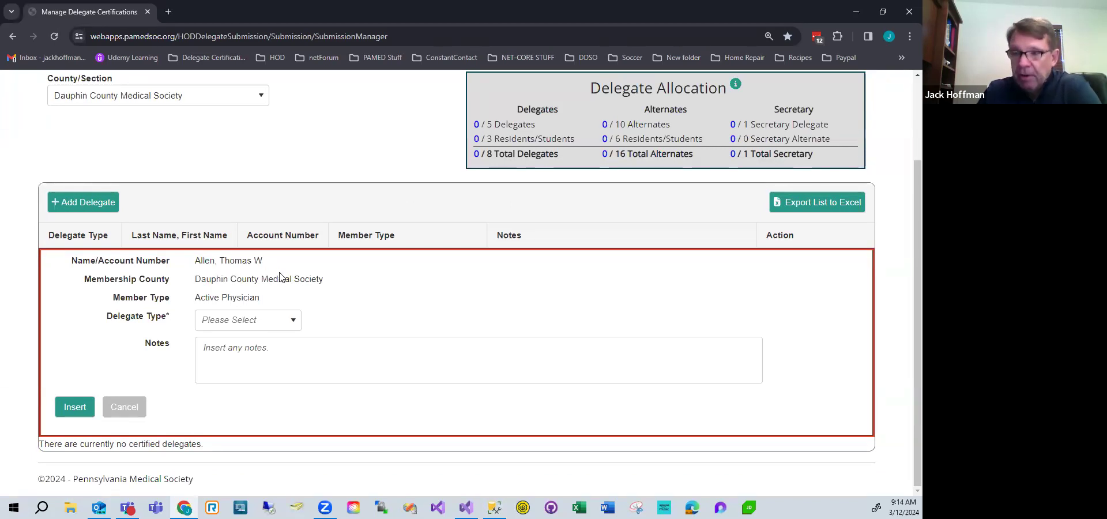
Set the delegate type to Delegate, add the note "Test notes", and insert the delegate.
{"action": "left_click", "coordinate": [293, 324]}
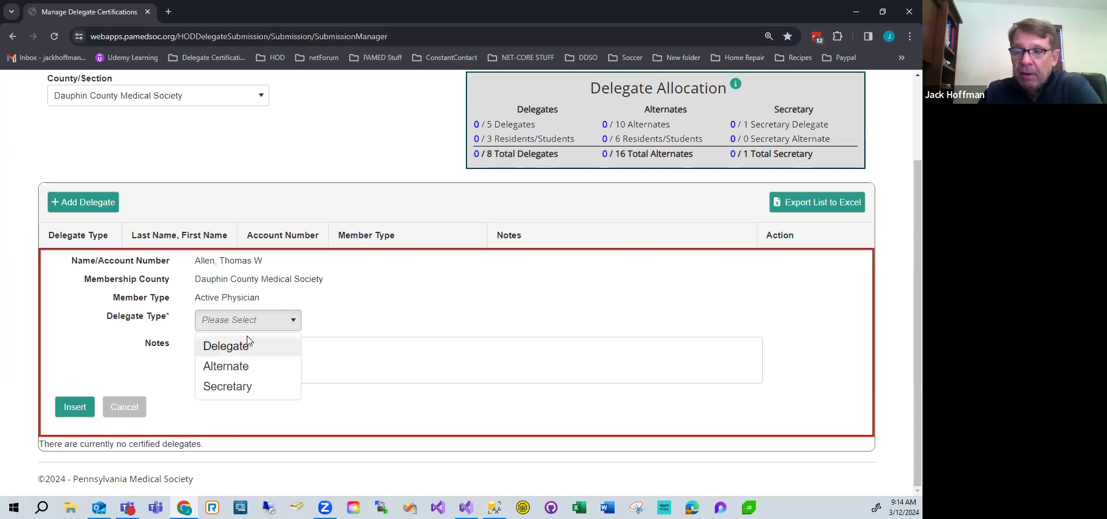
{"action": "left_click", "coordinate": [223, 346]}
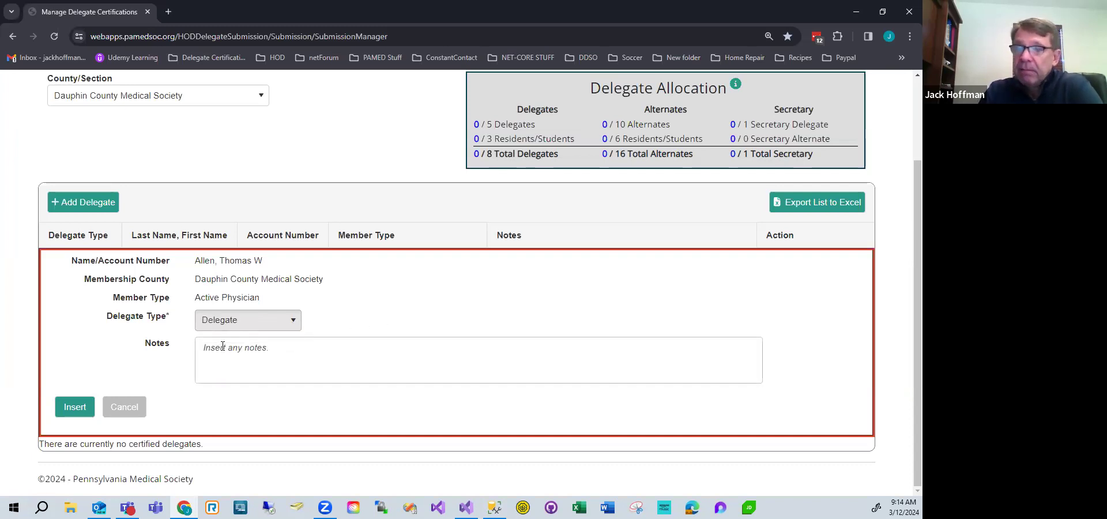
{"action": "left_click", "coordinate": [216, 348]}
{"action": "type", "text": "Test notes"}
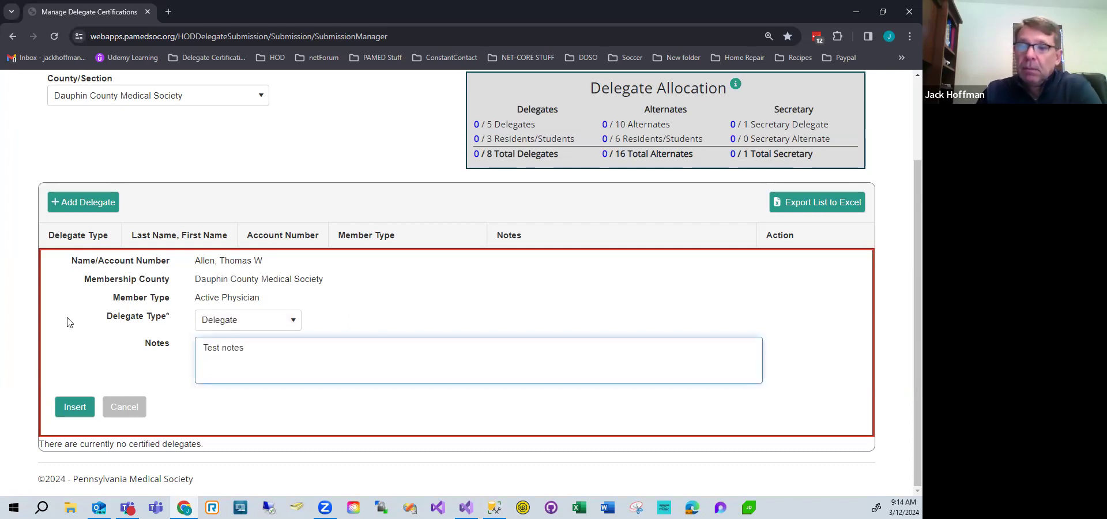
{"action": "left_click", "coordinate": [75, 407]}
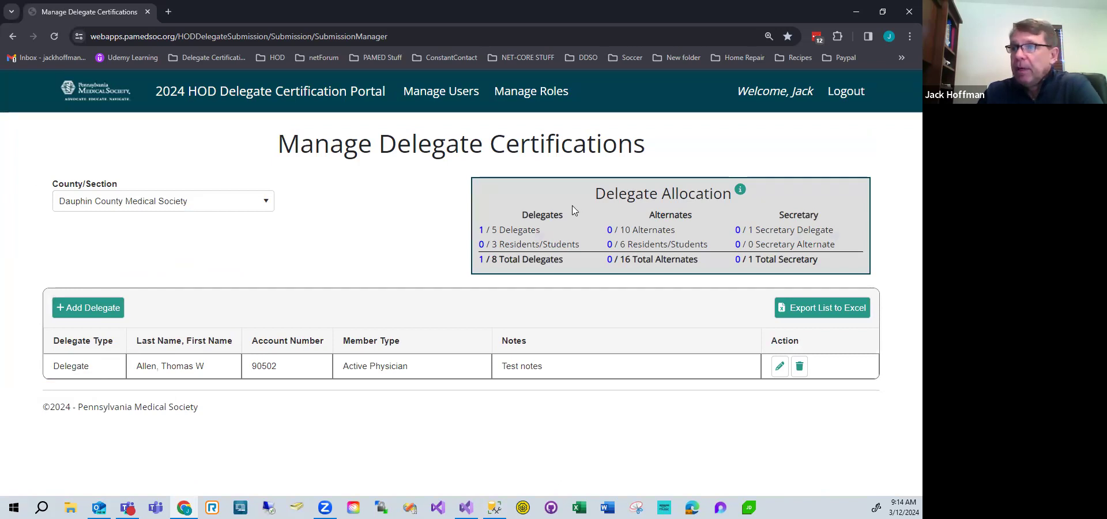
Highlight the delegate allocation counts.
{"action": "left_click_drag", "start_coordinate": [477, 229], "coordinate": [515, 247]}
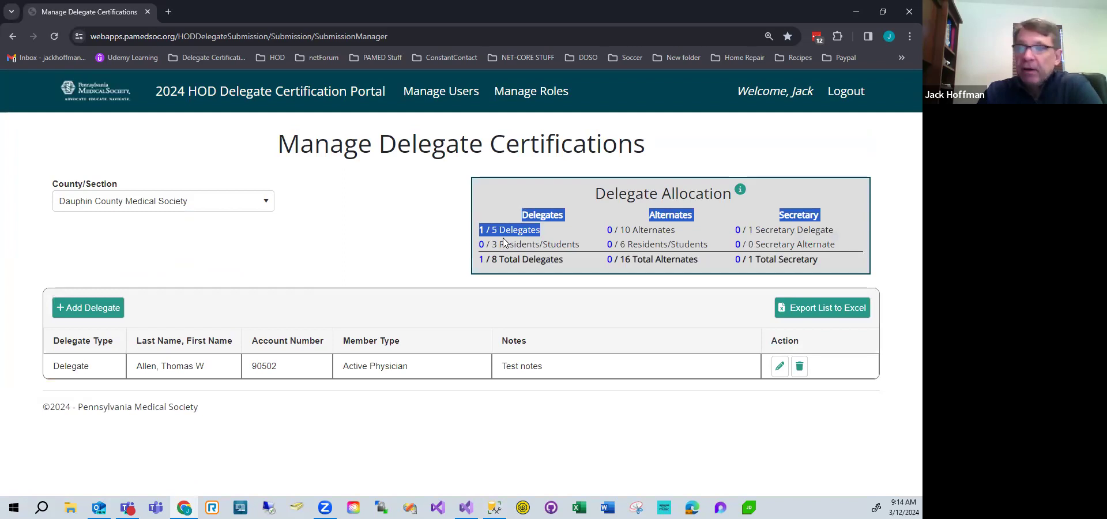
{"action": "left_click", "coordinate": [503, 263]}
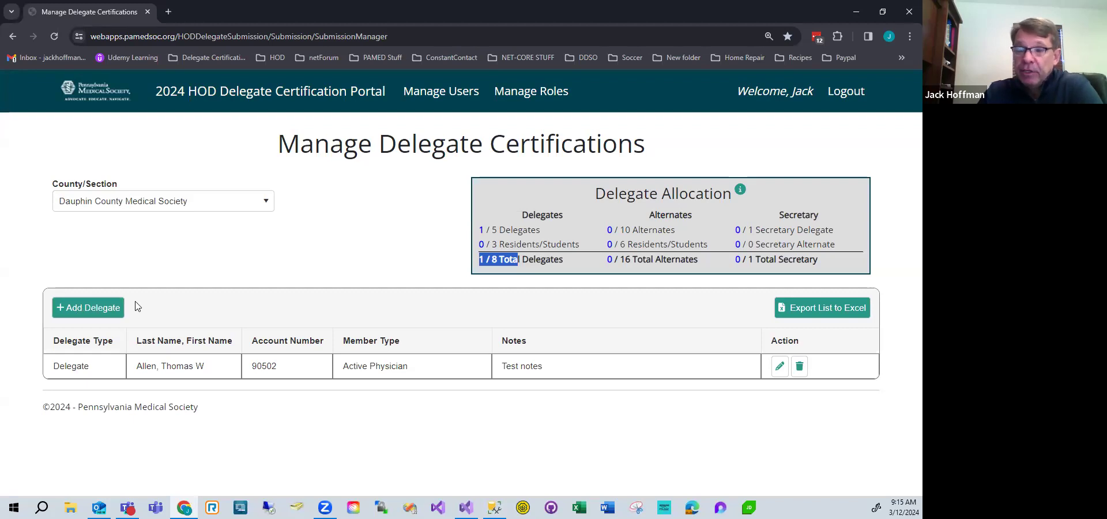
Start adding a delegate and search members by name for "bo".
{"action": "left_click", "coordinate": [78, 307]}
{"action": "left_click", "coordinate": [278, 373]}
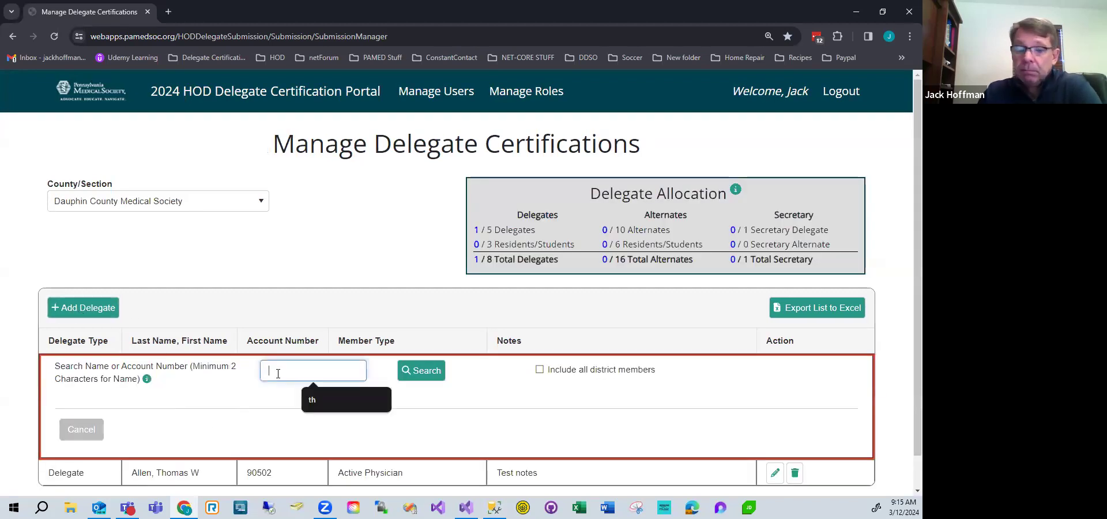
{"action": "type", "text": "bo"}
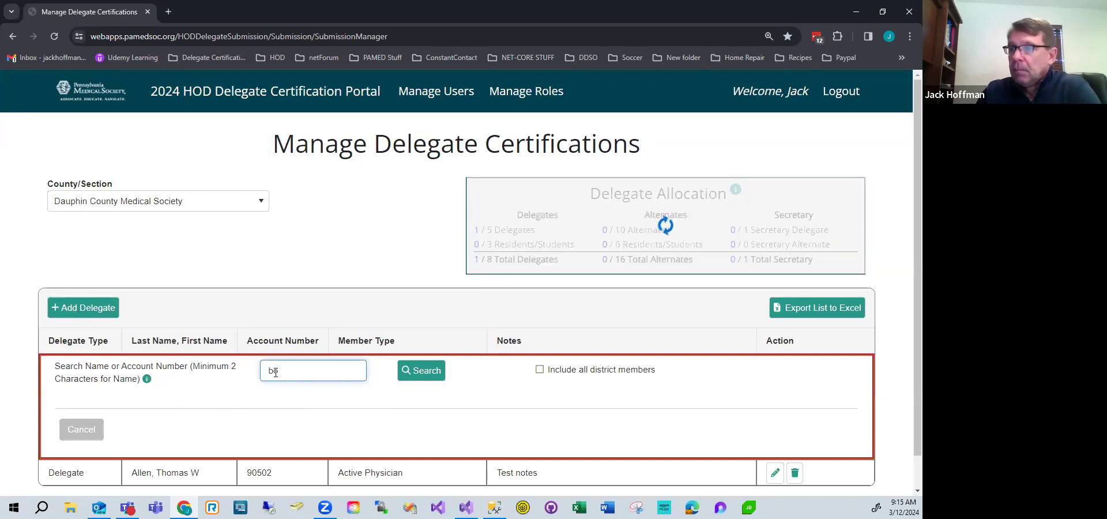
{"action": "left_click", "coordinate": [422, 373]}
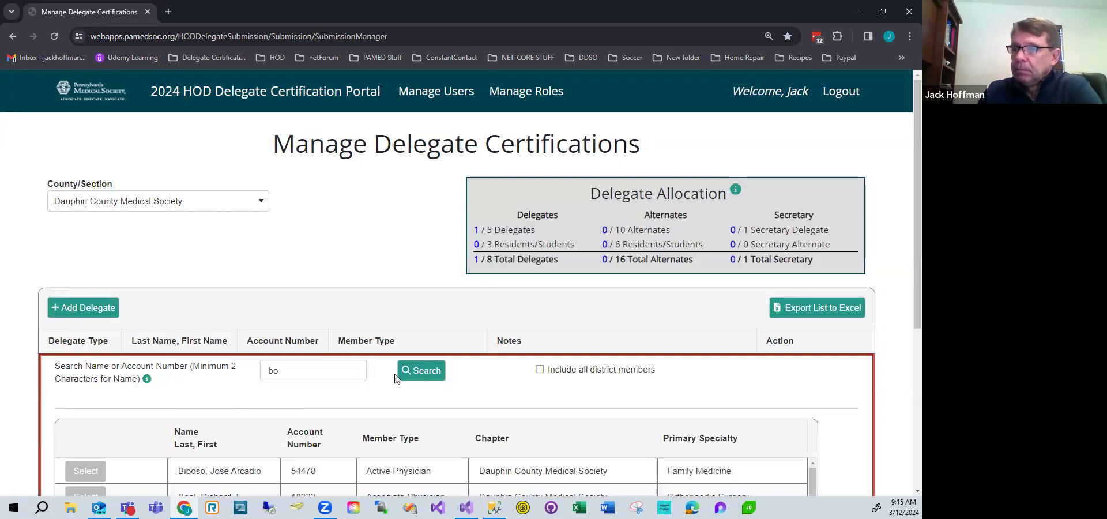
Select the active student member from the search results and insert them as a Delegate.
{"action": "scroll", "coordinate": [395, 378], "scroll_direction": "down", "scroll_amount": 3}
{"action": "scroll", "coordinate": [393, 382], "scroll_direction": "down", "scroll_amount": 1}
{"action": "scroll", "coordinate": [539, 309], "scroll_direction": "down", "scroll_amount": 2}
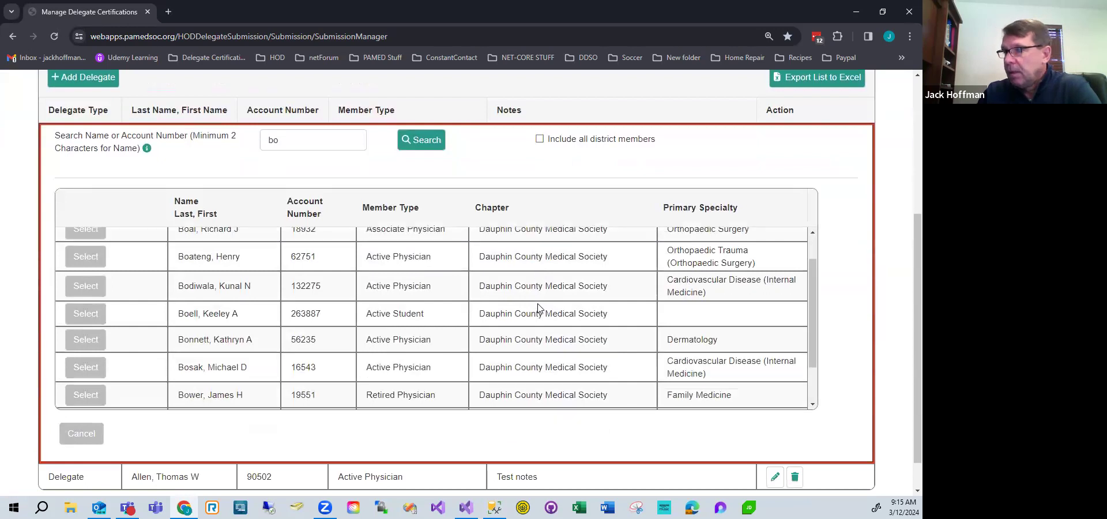
{"action": "scroll", "coordinate": [537, 308], "scroll_direction": "up", "scroll_amount": 1}
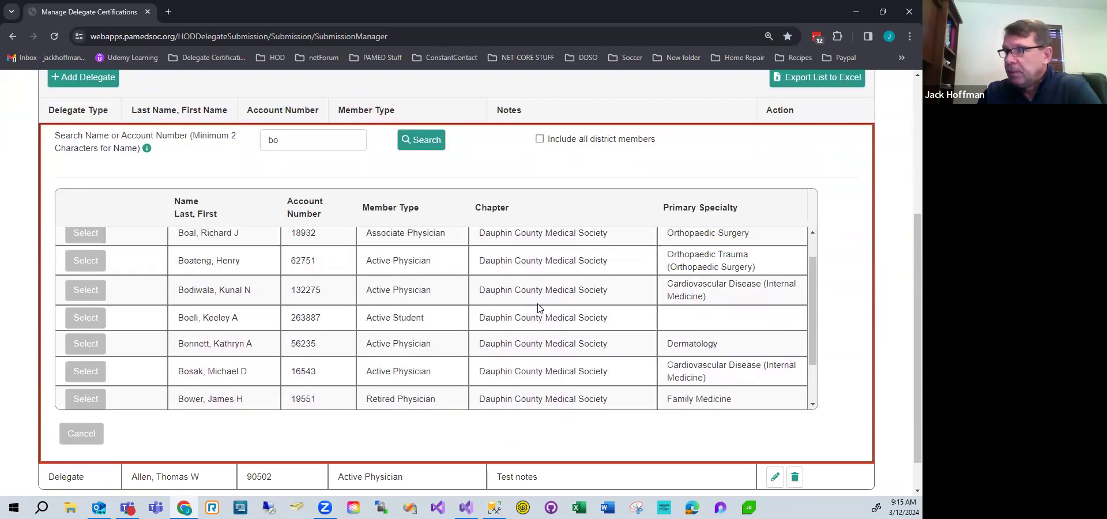
{"action": "left_click", "coordinate": [87, 320]}
{"action": "left_click", "coordinate": [289, 310]}
{"action": "left_click", "coordinate": [255, 339]}
{"action": "left_click", "coordinate": [81, 395]}
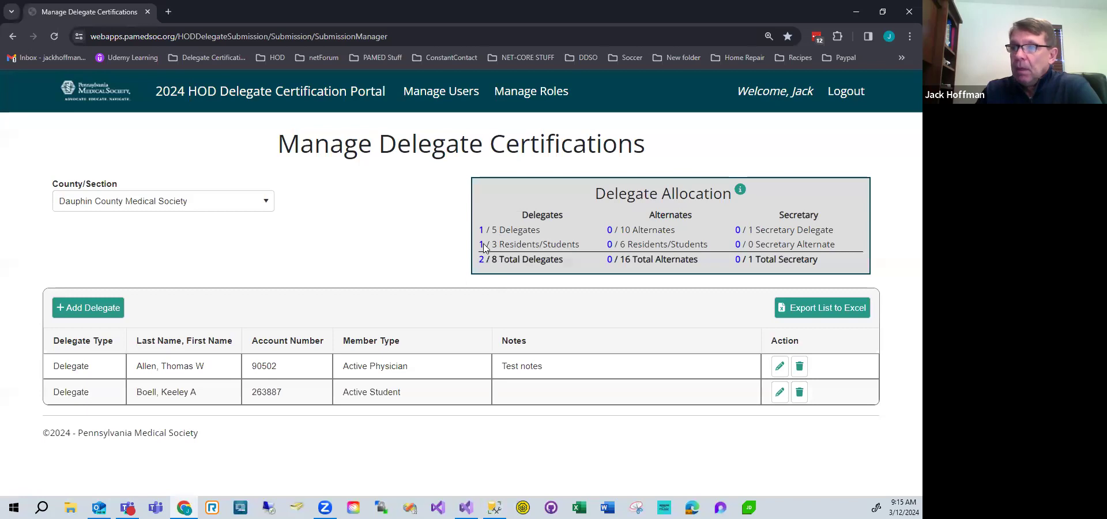
Highlight the Residents/Students and Delegates allocation counts.
{"action": "left_click_drag", "start_coordinate": [480, 244], "coordinate": [507, 252]}
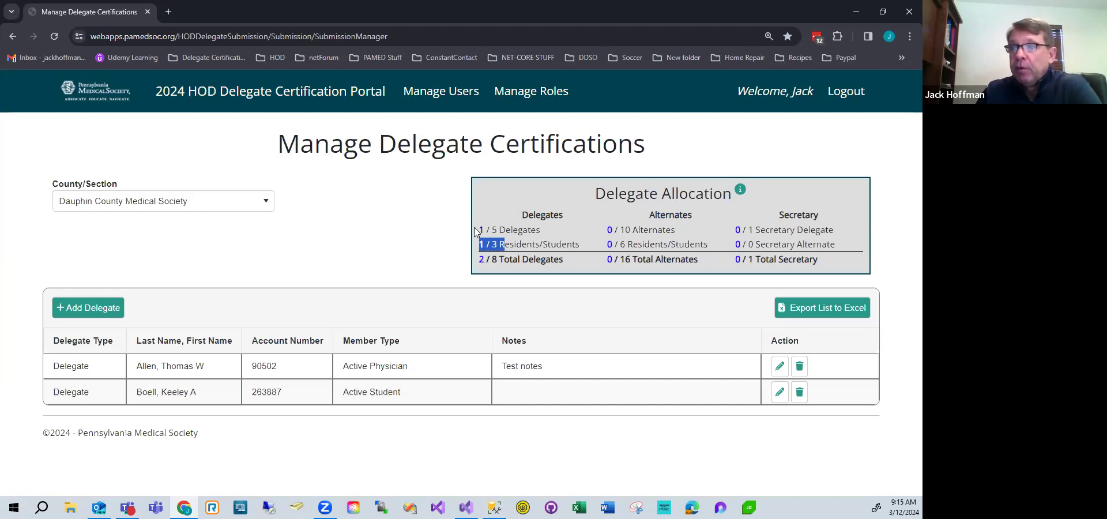
{"action": "left_click_drag", "start_coordinate": [474, 227], "coordinate": [520, 233]}
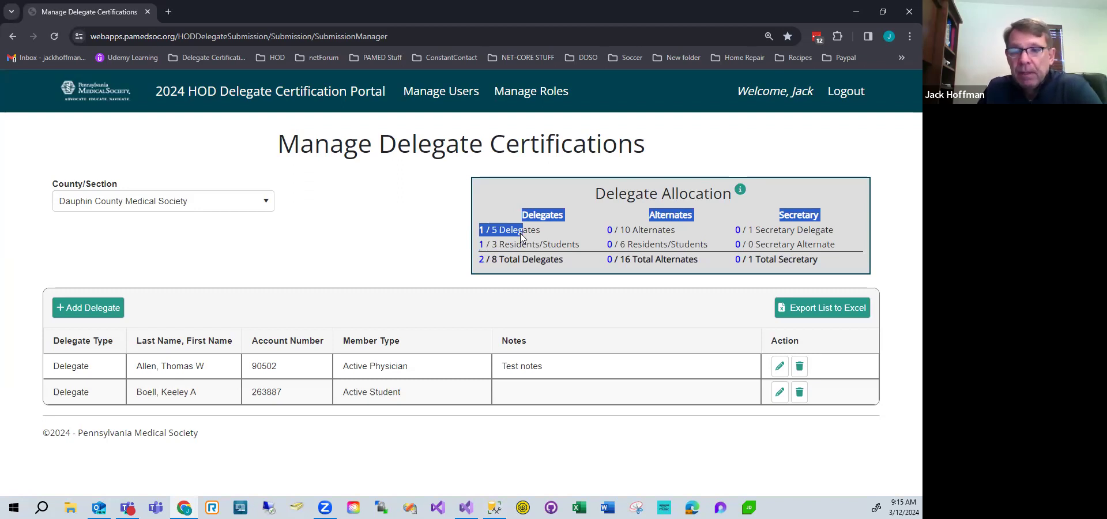
{"action": "left_click", "coordinate": [505, 246]}
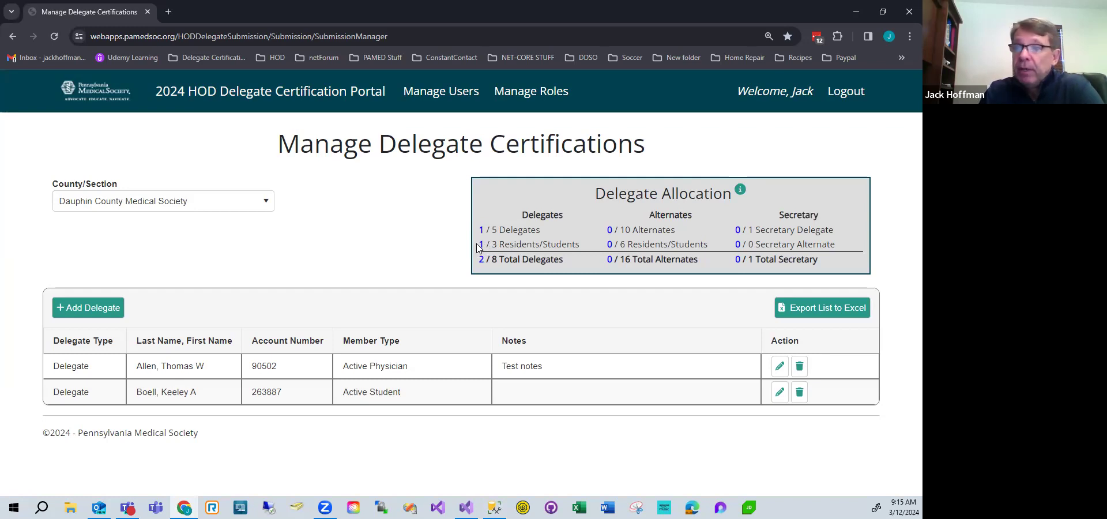
{"action": "left_click_drag", "start_coordinate": [499, 245], "coordinate": [493, 245]}
{"action": "left_click", "coordinate": [479, 246]}
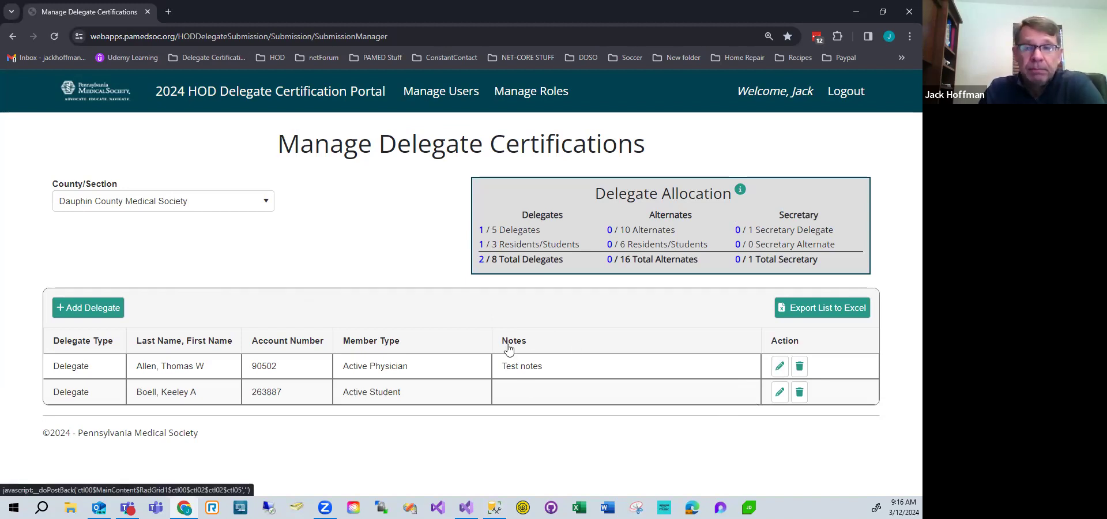
Delete the student delegate from the list and confirm the deletion.
{"action": "left_click", "coordinate": [799, 393]}
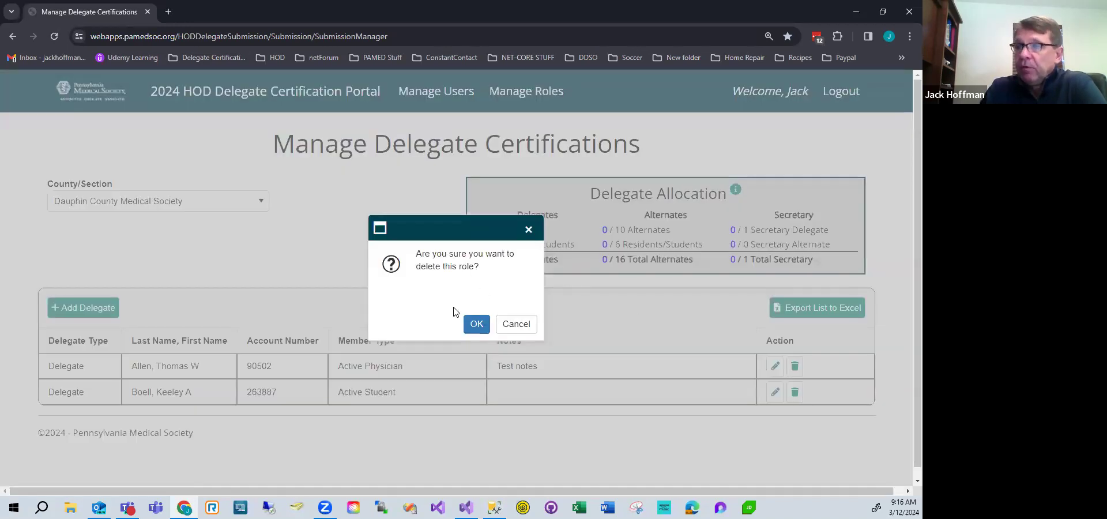
{"action": "left_click", "coordinate": [477, 324]}
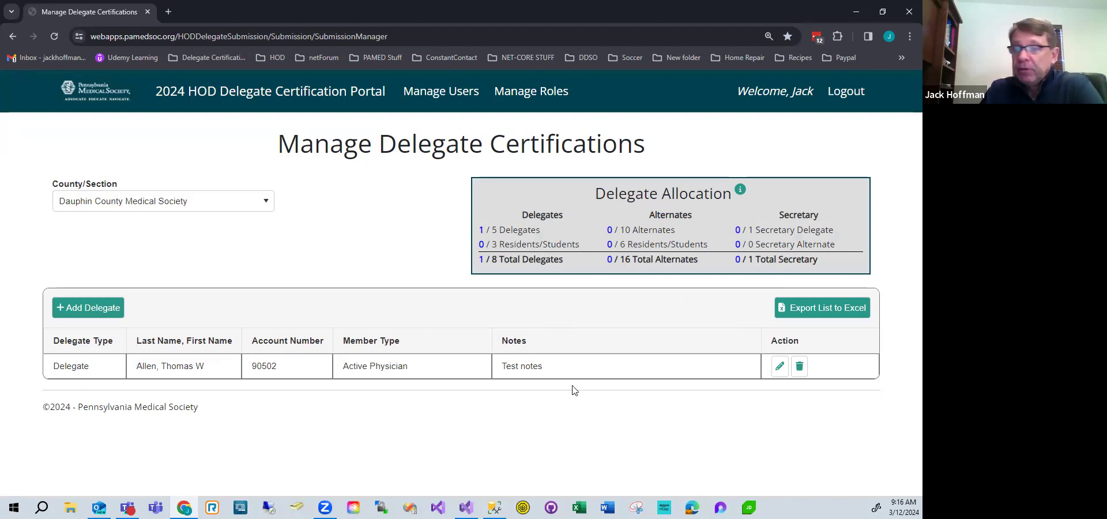
Edit the remaining delegate, change the delegate type to Alternate, and update the entry.
{"action": "left_click", "coordinate": [779, 367]}
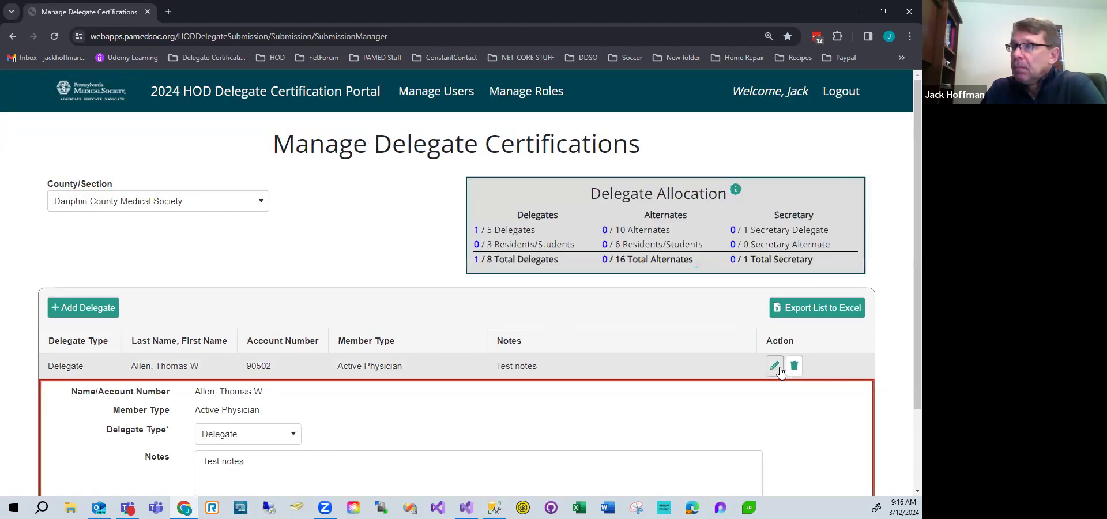
{"action": "scroll", "coordinate": [350, 247], "scroll_direction": "down", "scroll_amount": 2}
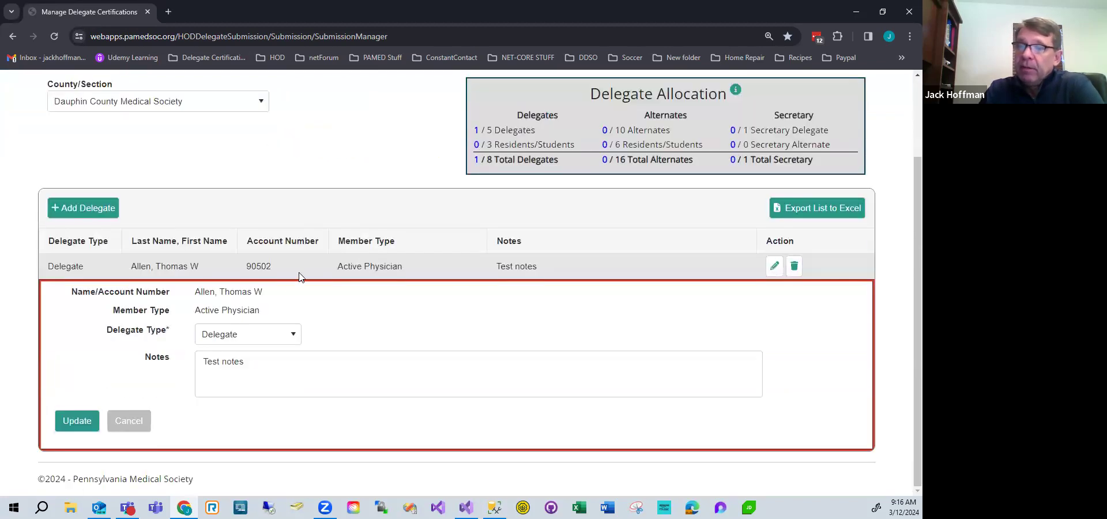
{"action": "left_click", "coordinate": [279, 339]}
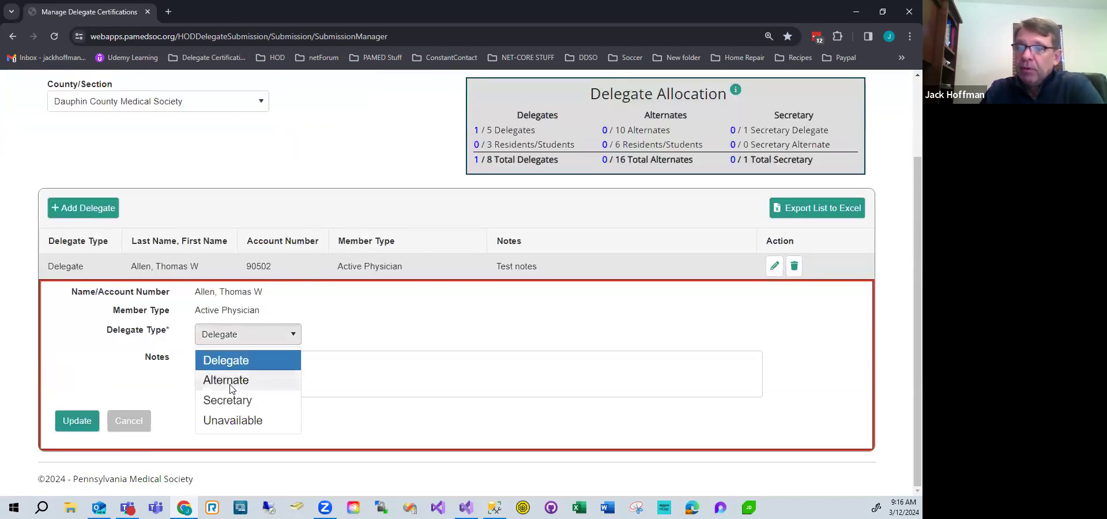
{"action": "left_click", "coordinate": [229, 381]}
{"action": "left_click", "coordinate": [66, 421]}
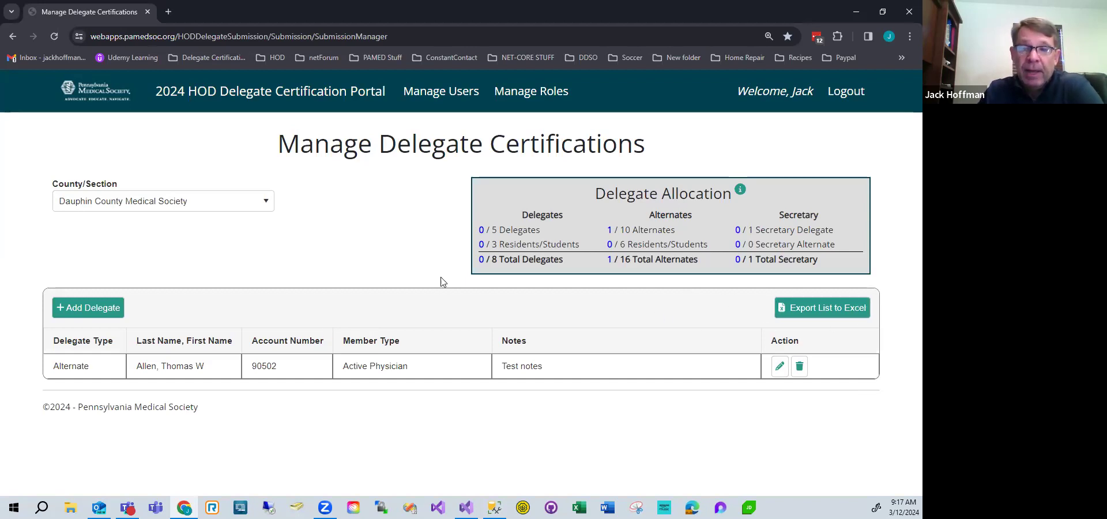
Export the delegate list to Excel and open the downloaded RadGridExport (18).xlsx file.
{"action": "left_click", "coordinate": [816, 311]}
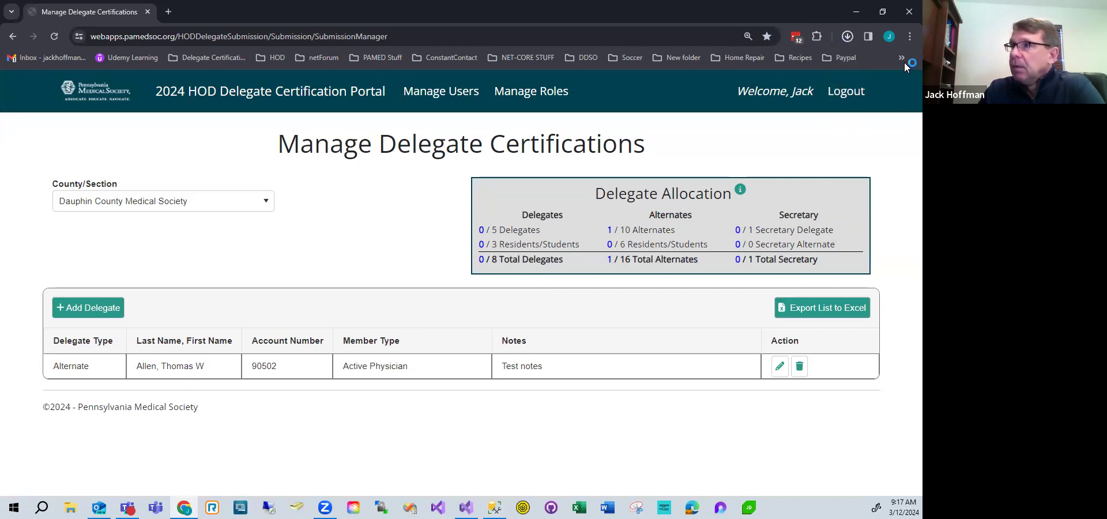
{"action": "left_click", "coordinate": [846, 36]}
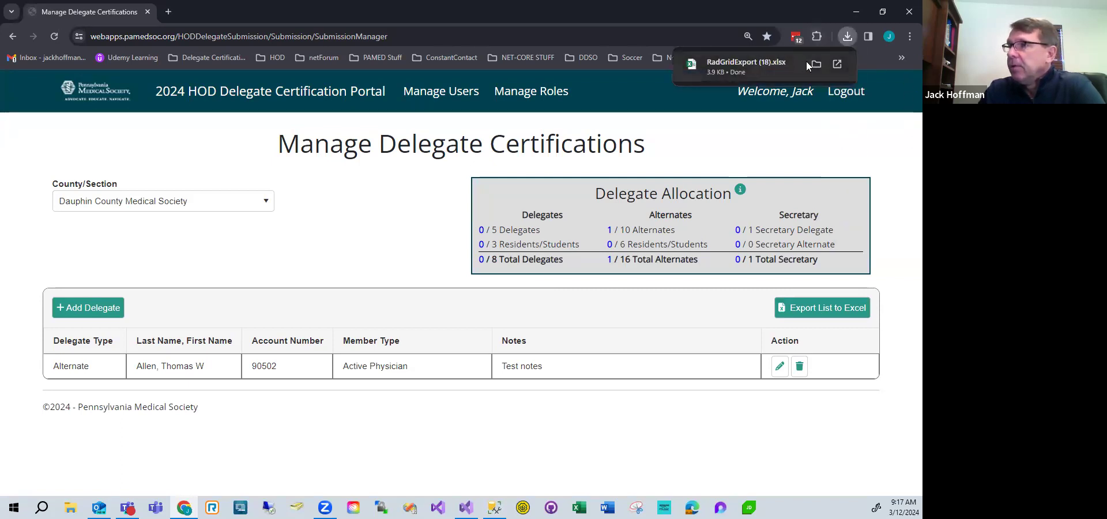
{"action": "left_click", "coordinate": [848, 33]}
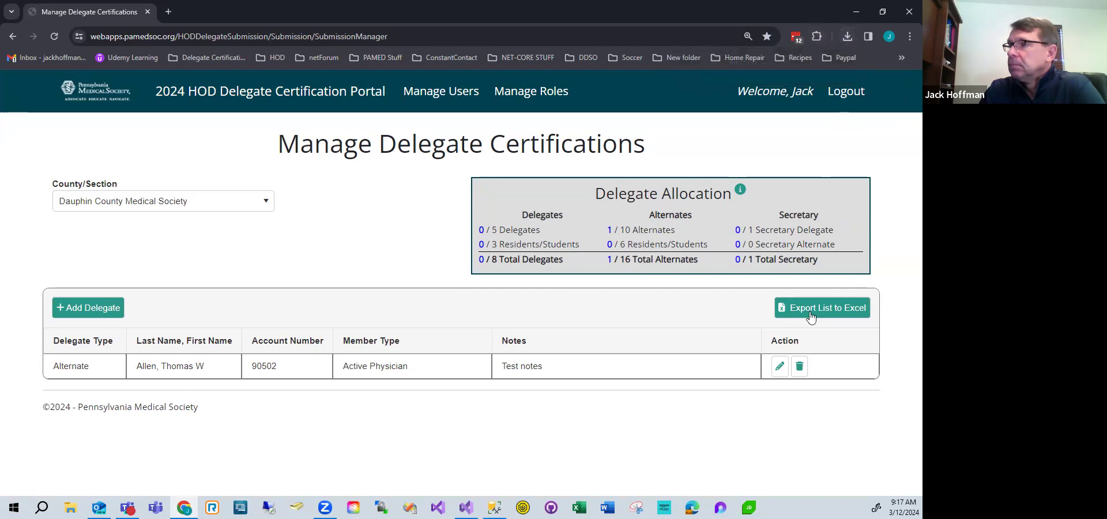
{"action": "left_click", "coordinate": [846, 35]}
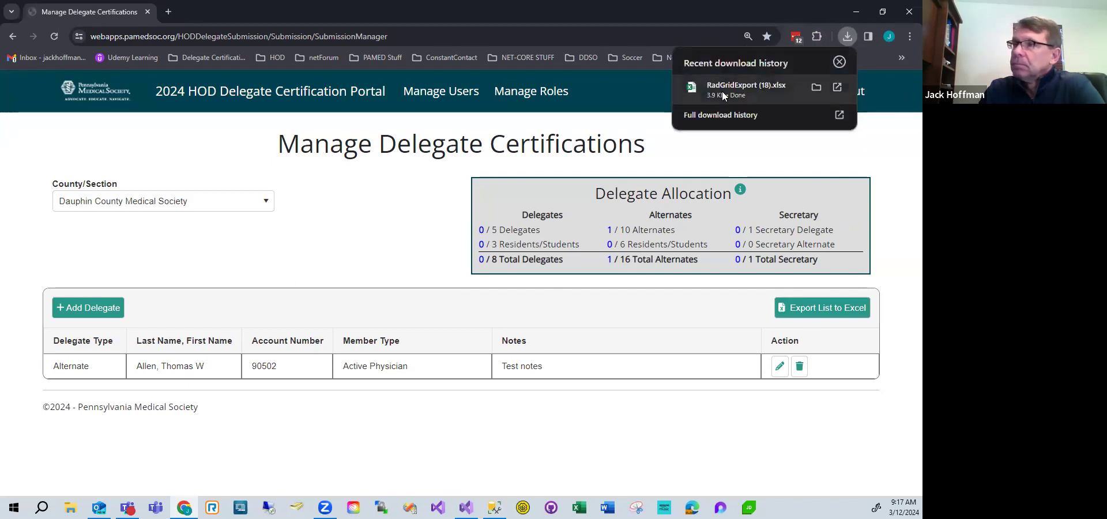
{"action": "left_click", "coordinate": [818, 87]}
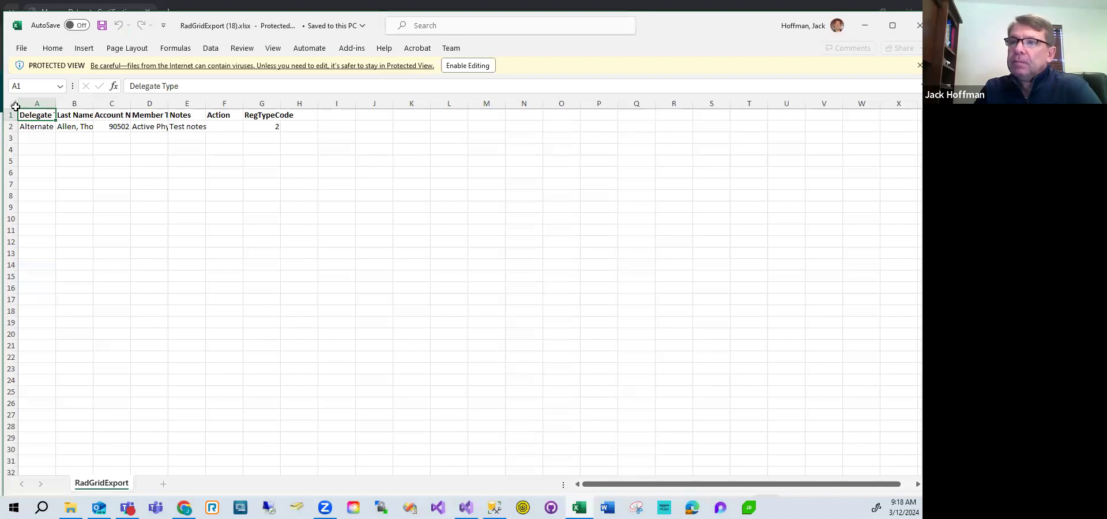
{"action": "left_click", "coordinate": [12, 104]}
{"action": "double_click", "coordinate": [52, 103]}
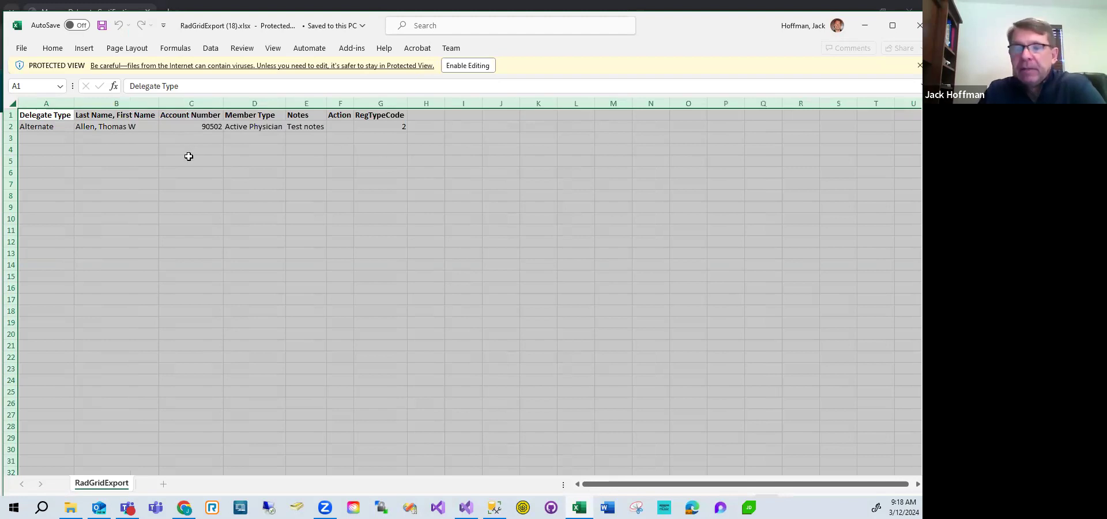
Review the exported Delegate Type, Member Type and Notes cells, then return to the portal.
{"action": "left_click", "coordinate": [35, 126]}
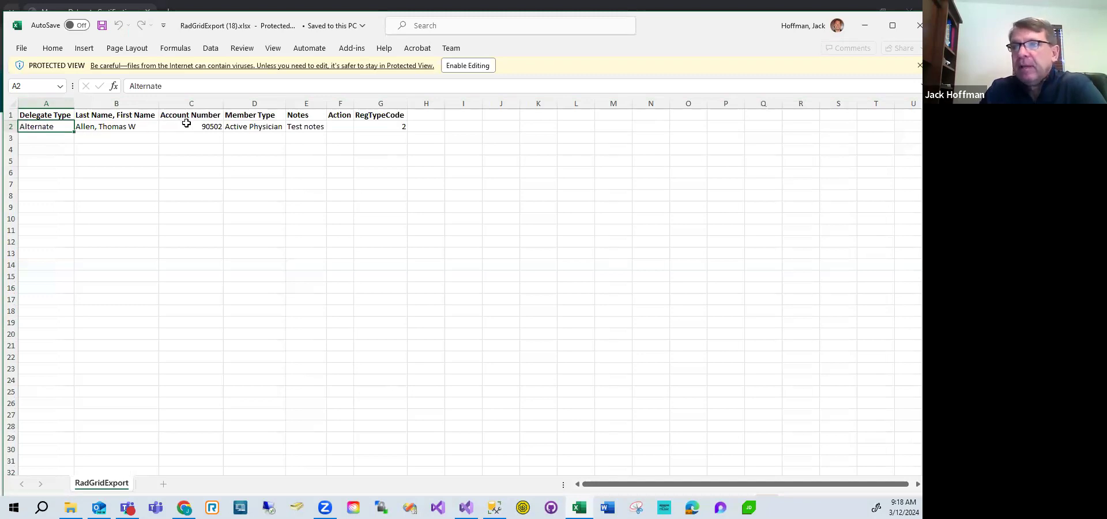
{"action": "left_click", "coordinate": [254, 125]}
{"action": "left_click", "coordinate": [307, 126]}
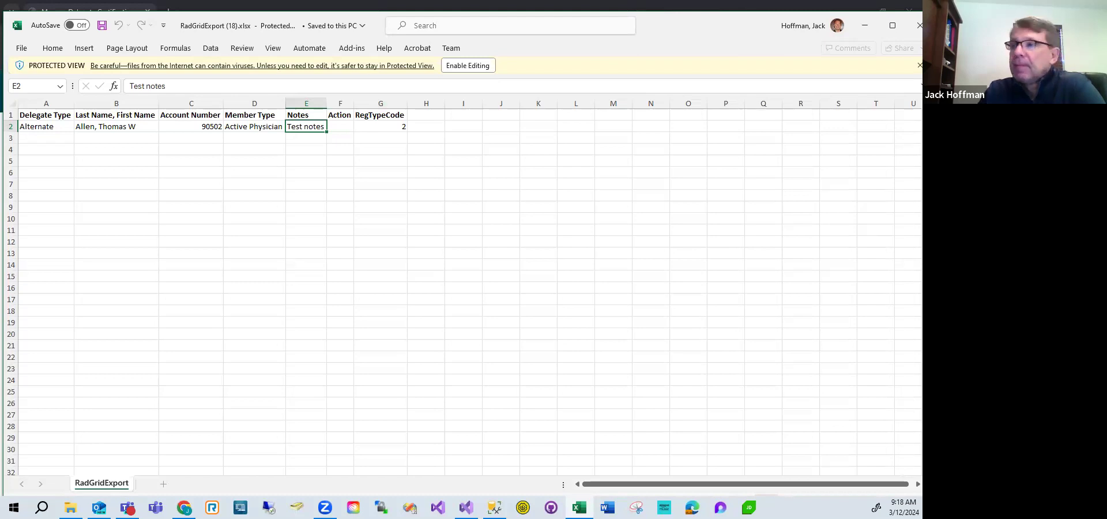
{"action": "left_click_drag", "start_coordinate": [705, 29], "coordinate": [922, 28]}
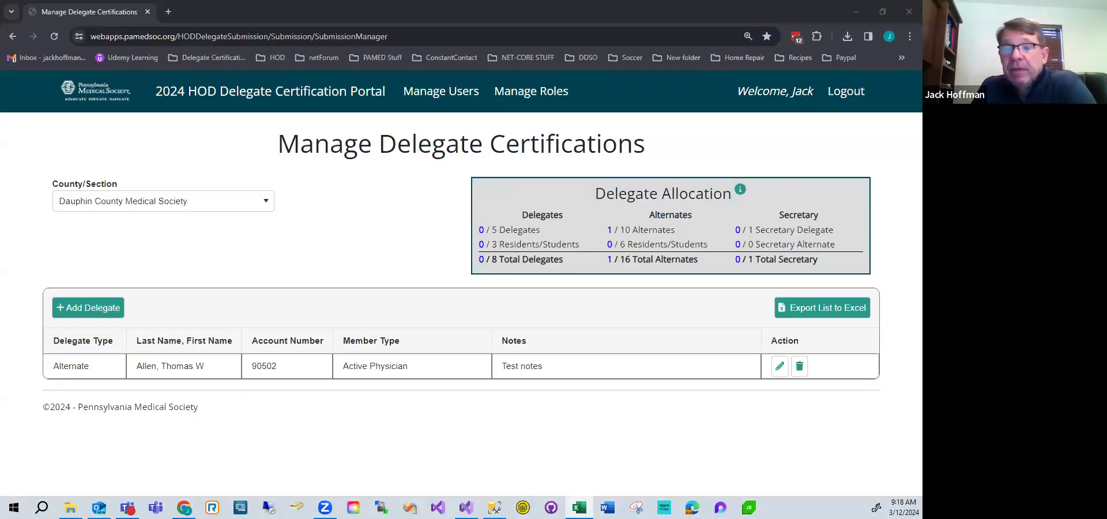